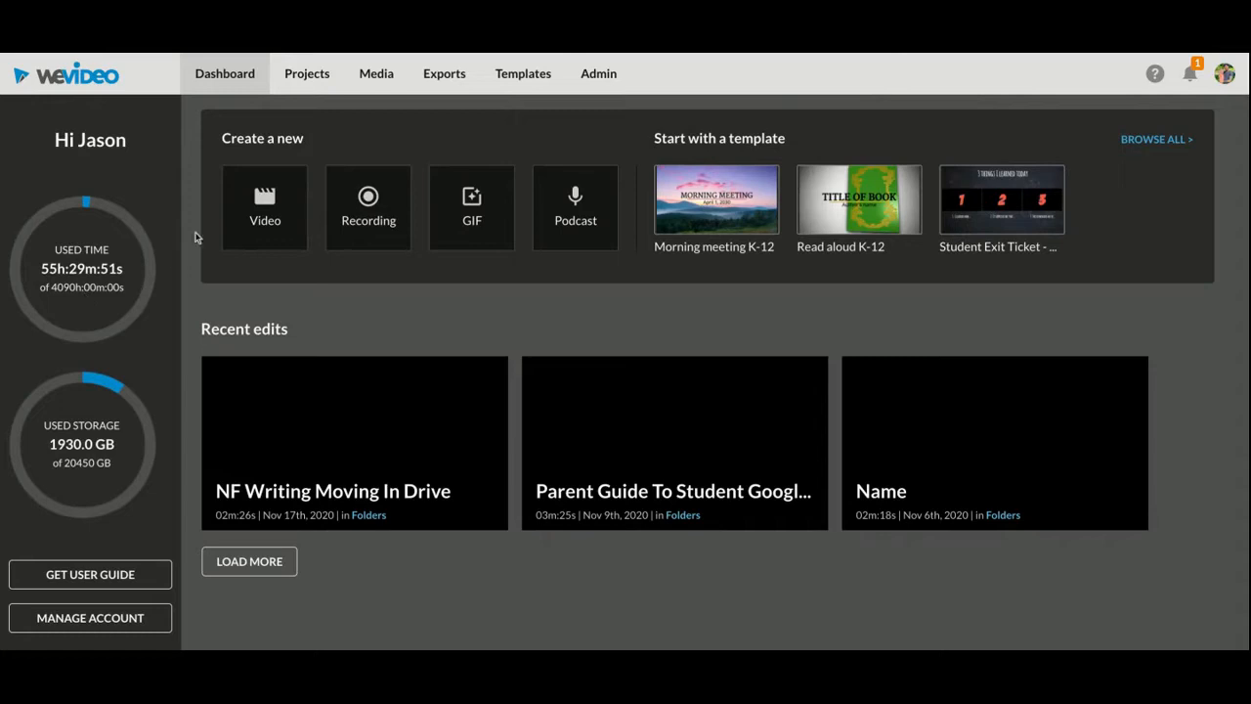
Start a new project in the projects list and title it Test Collab Project
left_click(316, 79)
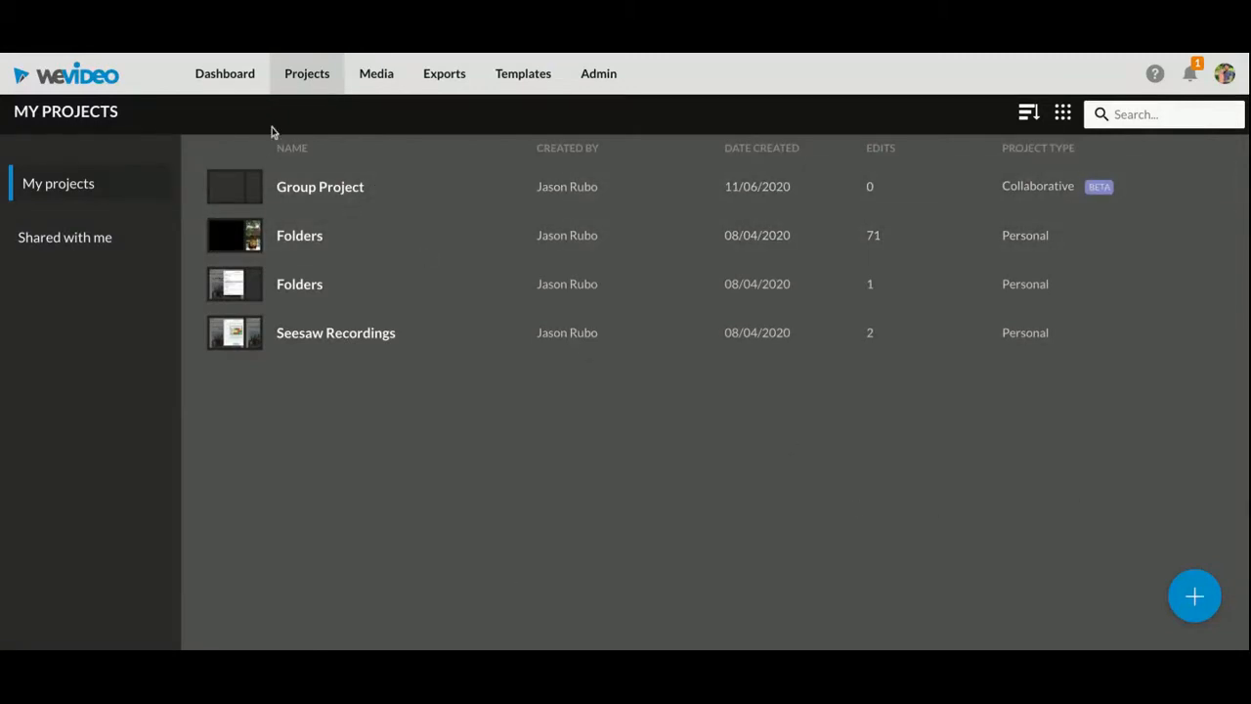
mouse_move(1194, 595)
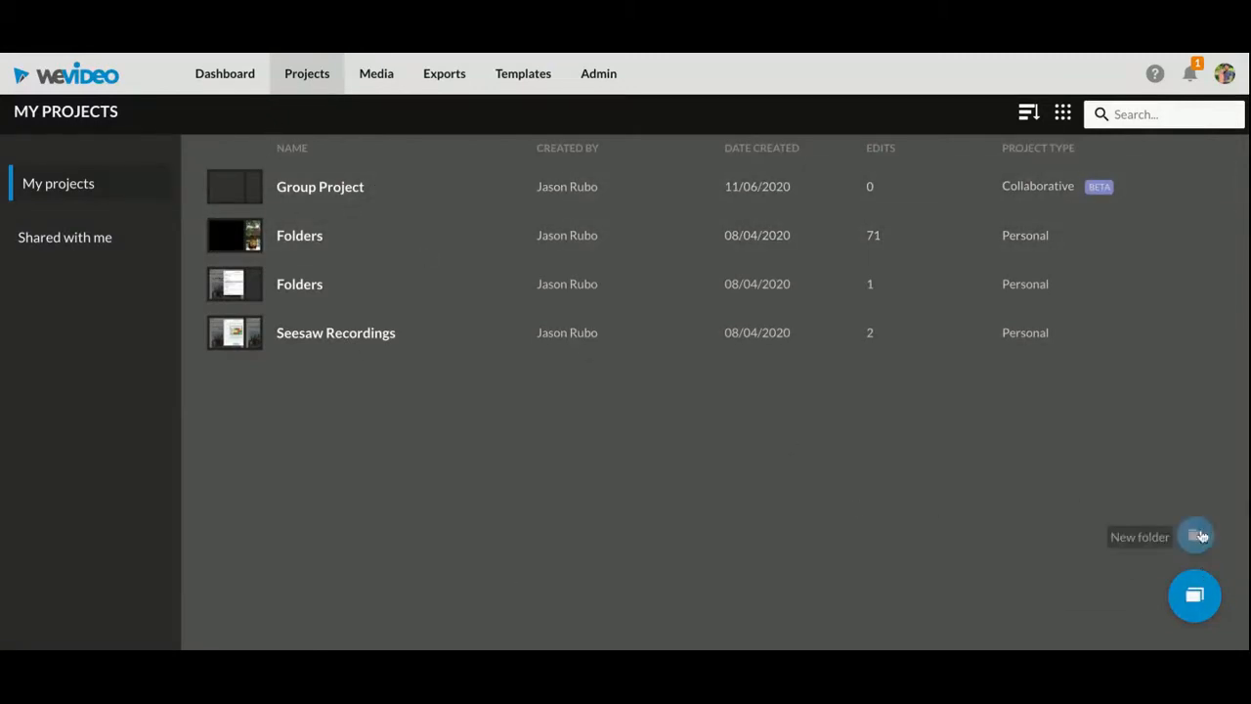
left_click(1190, 596)
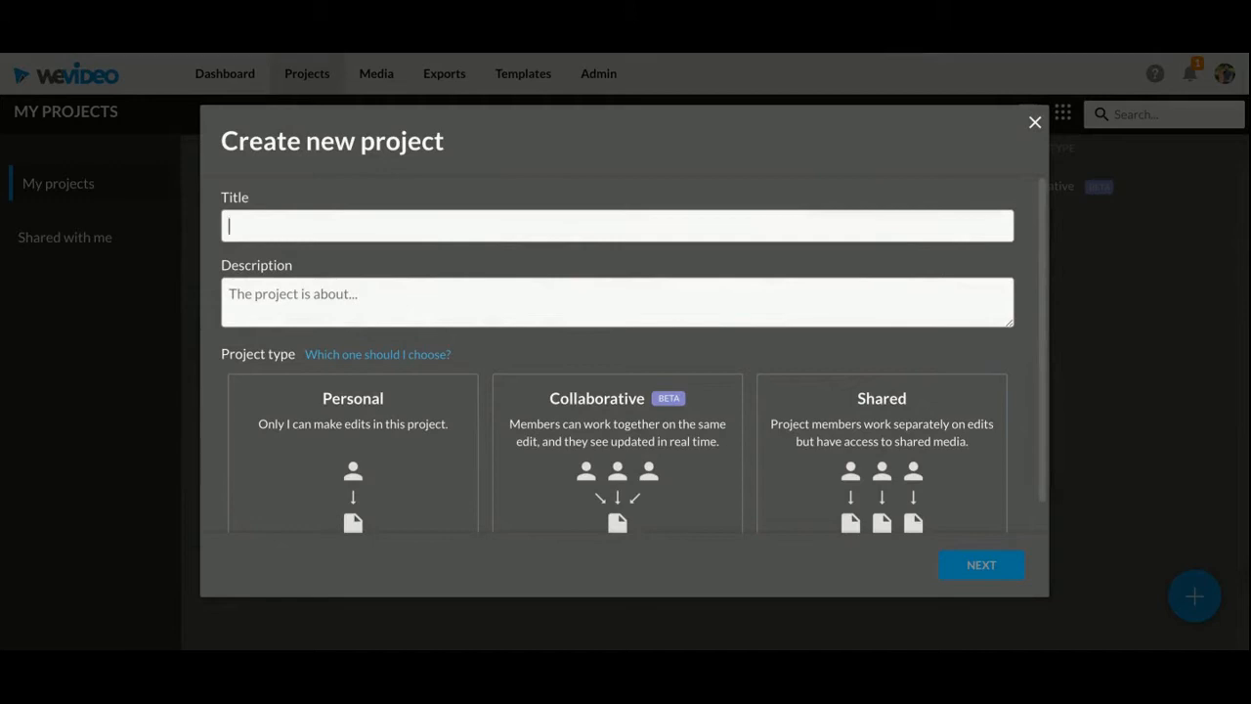
type("Test Collab Projecte")
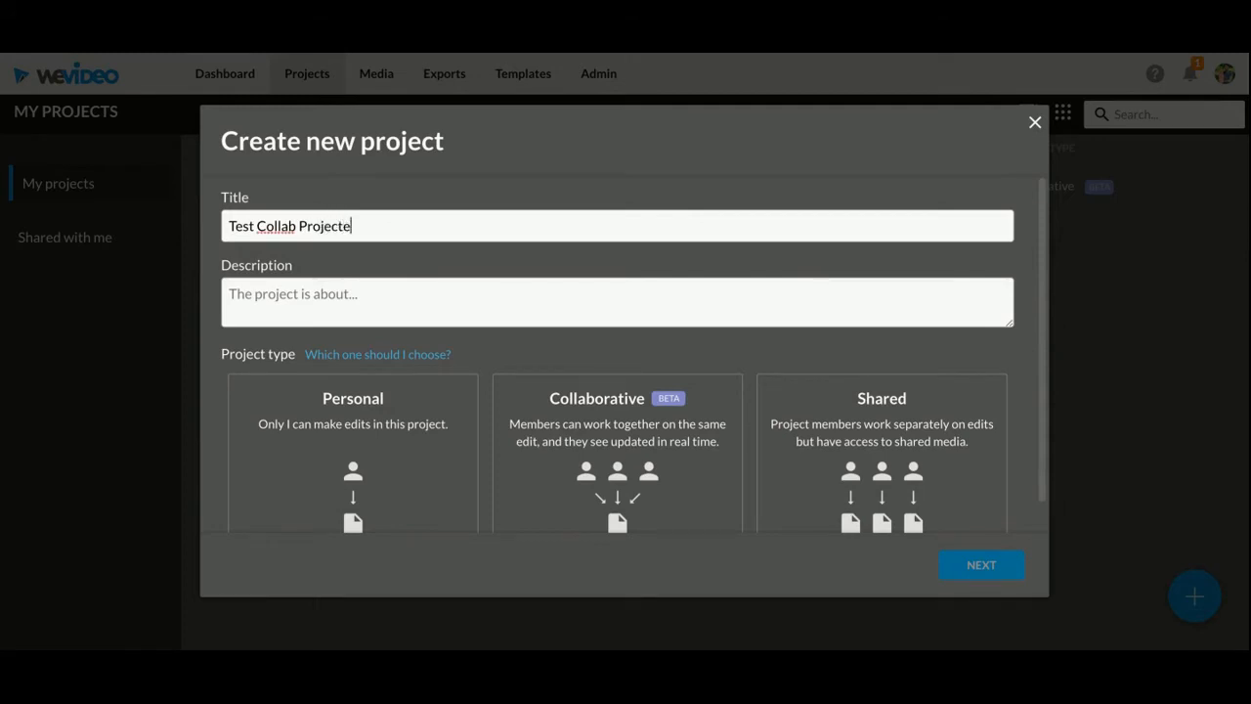
key("BackSpace")
Leave the description empty, choose the Collaborative project type and continue to adding members
left_click(395, 291)
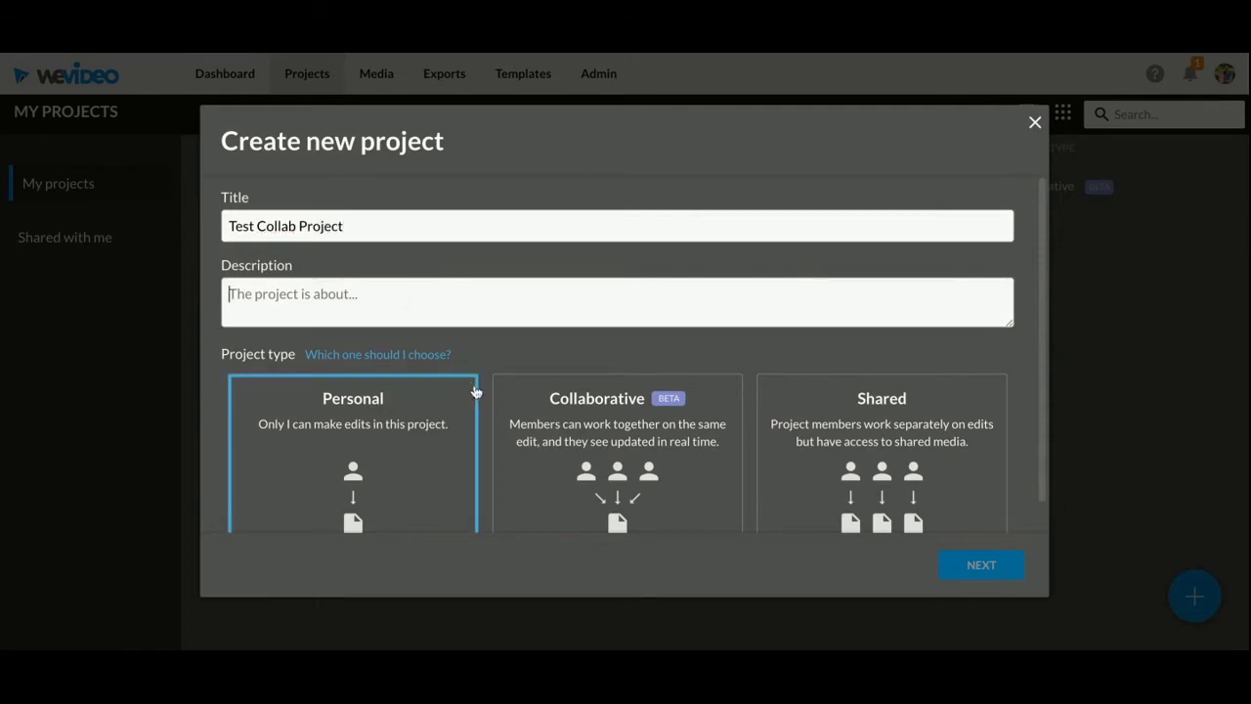
scroll(500, 360, "down", 1)
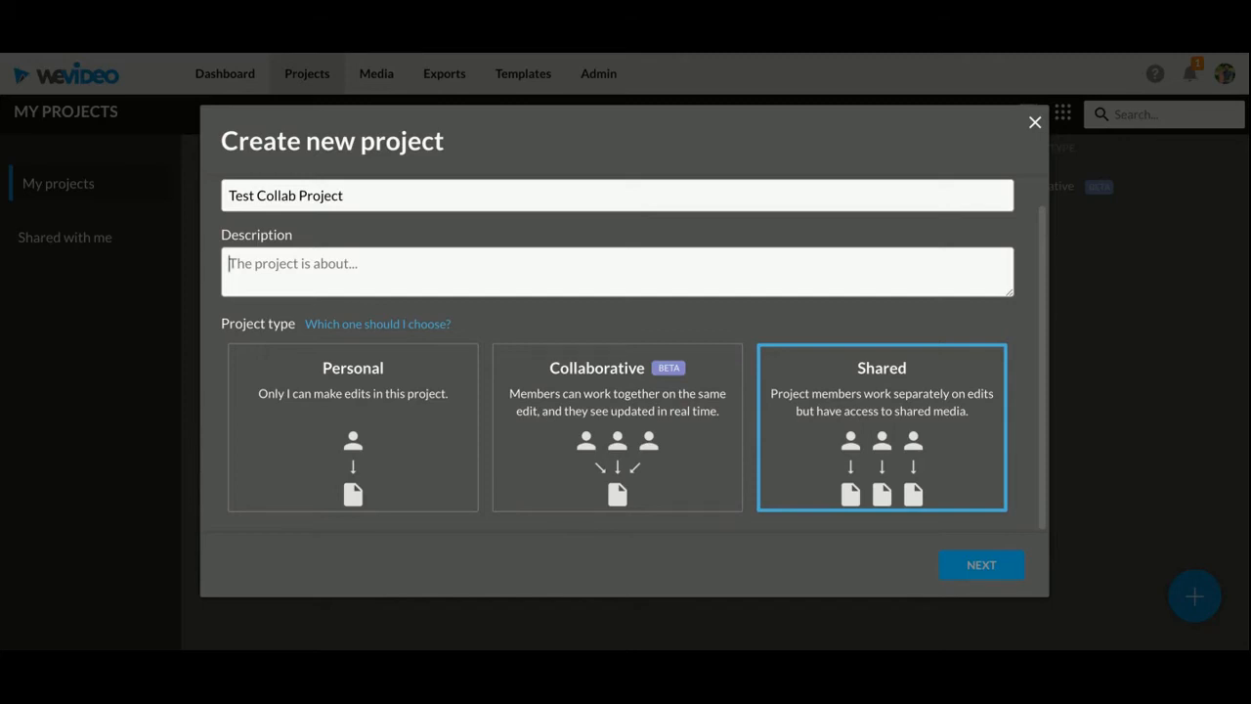
left_click(640, 440)
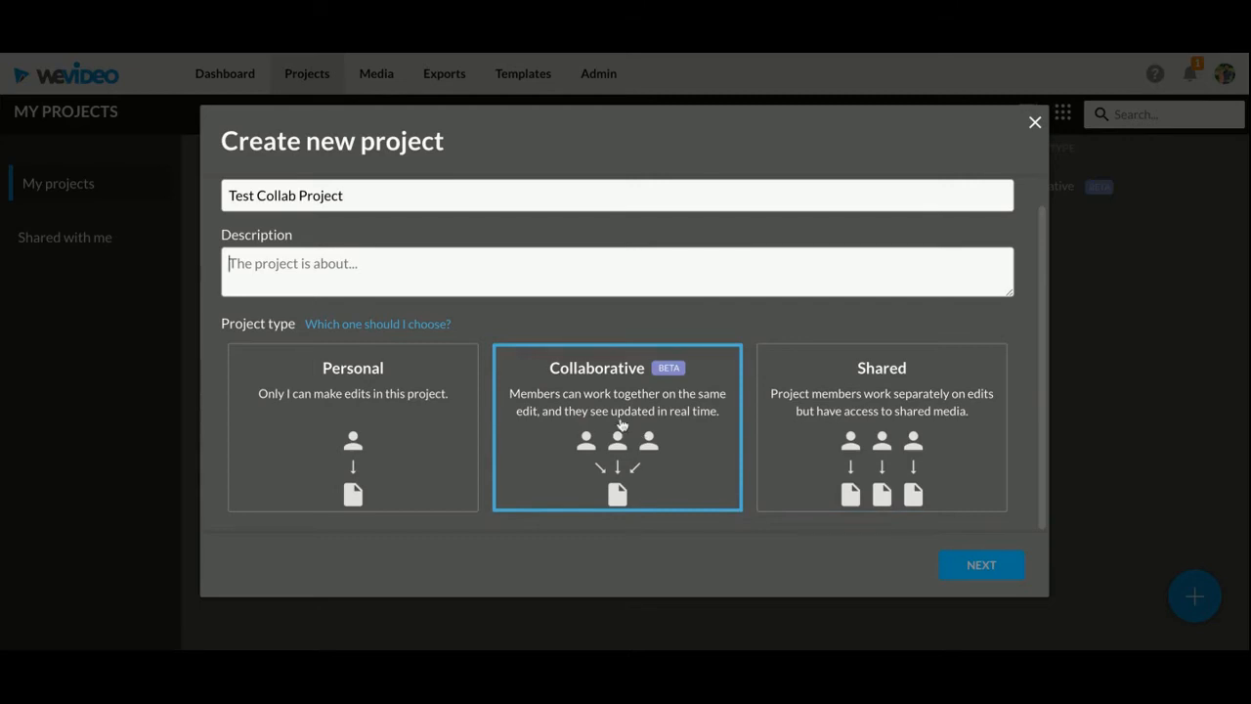
left_click(982, 573)
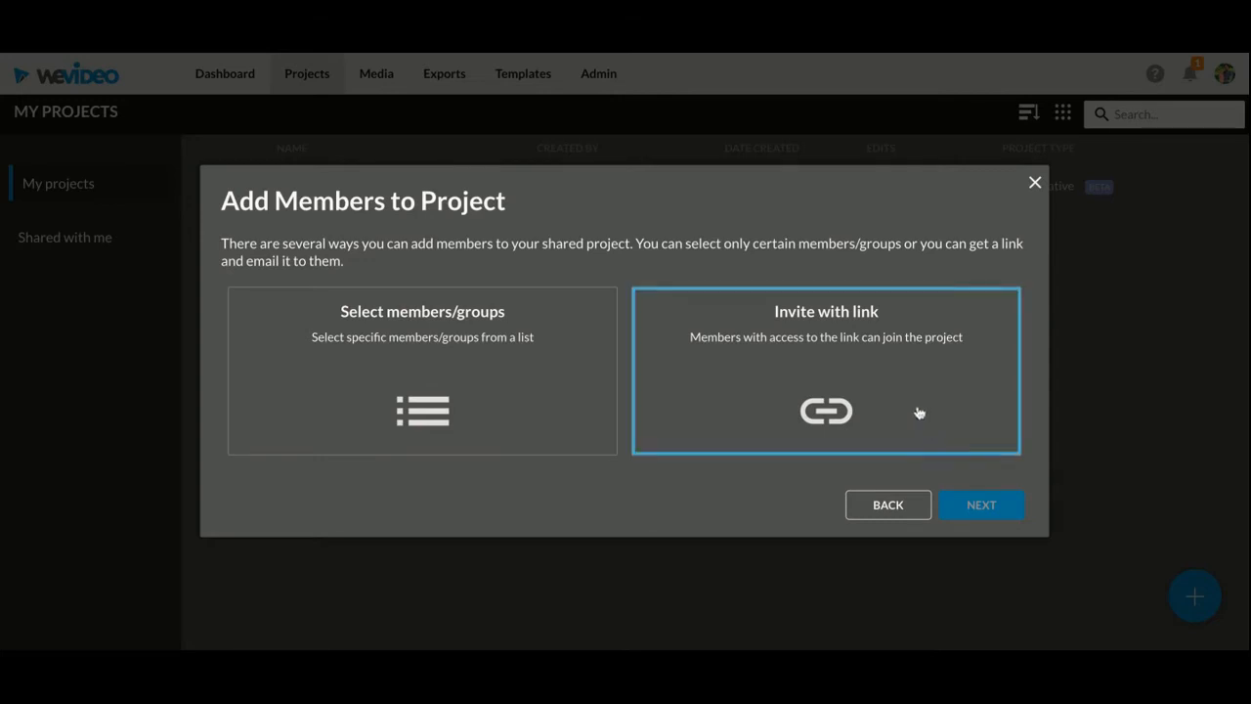
Have members invited with a link and create the project without adding any media
left_click(838, 336)
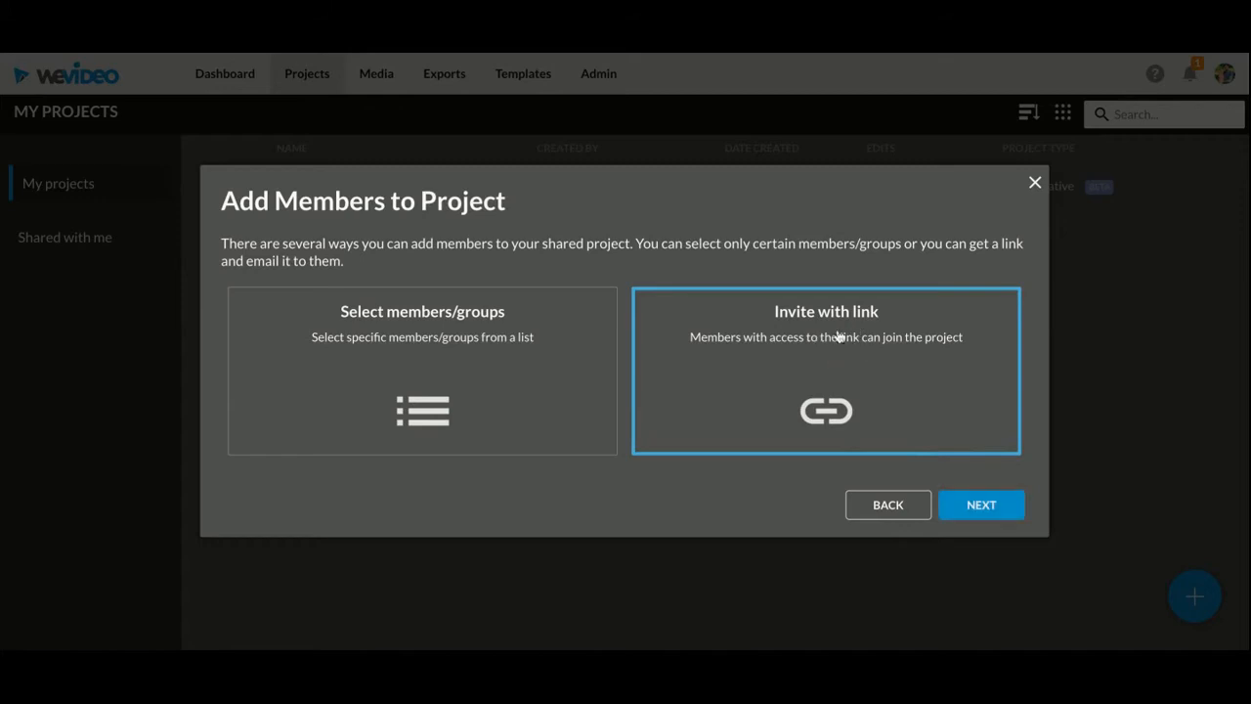
left_click(980, 506)
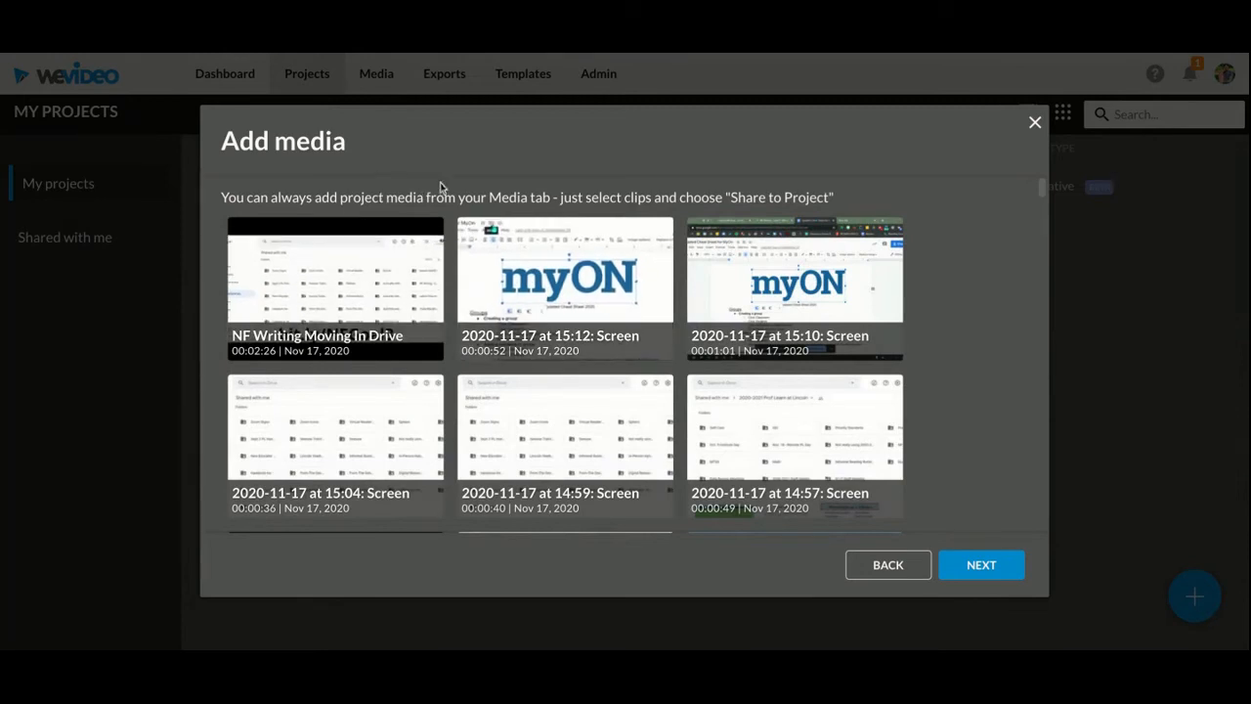
left_click(982, 567)
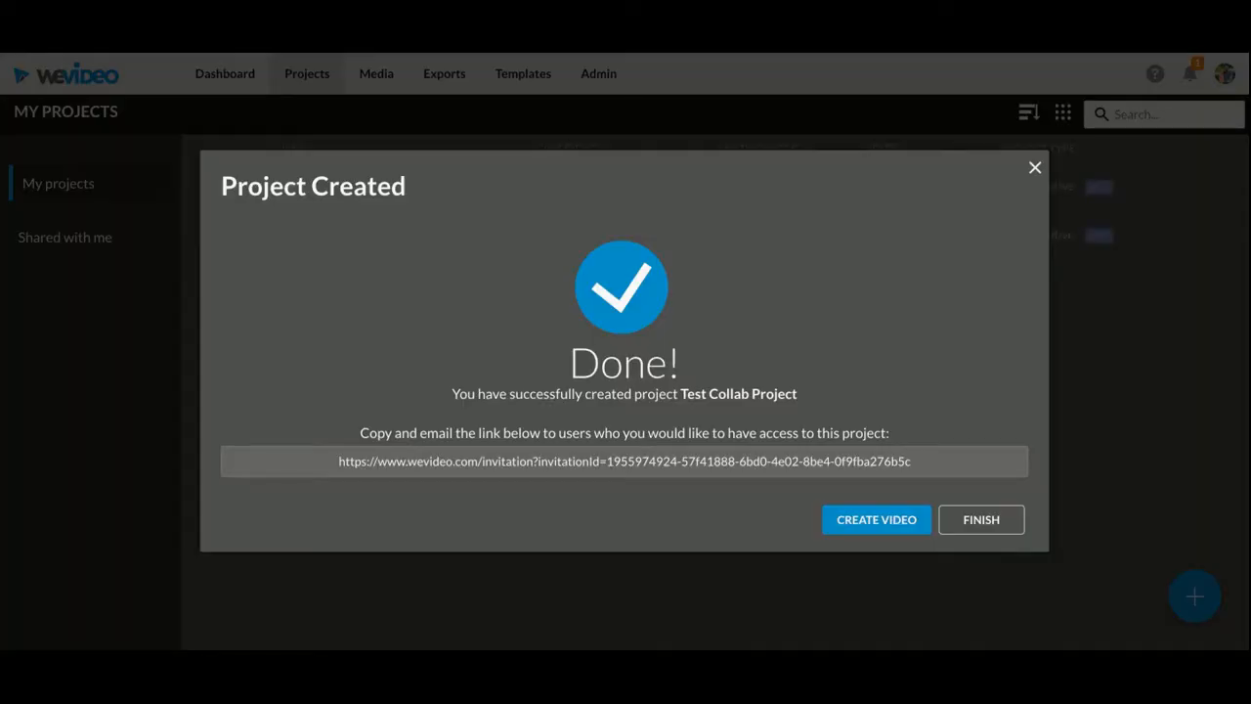
Select the whole invitation link of the created project and start creating its video
double_click(482, 462)
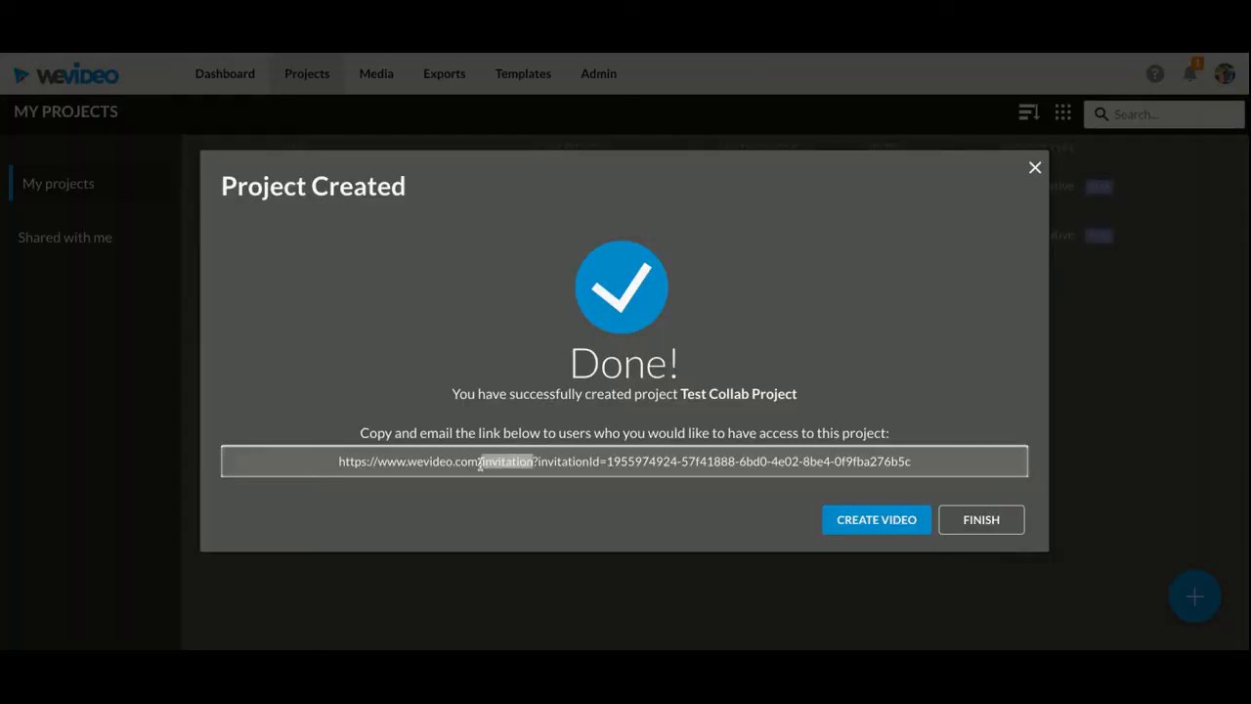
key("ctrl+a")
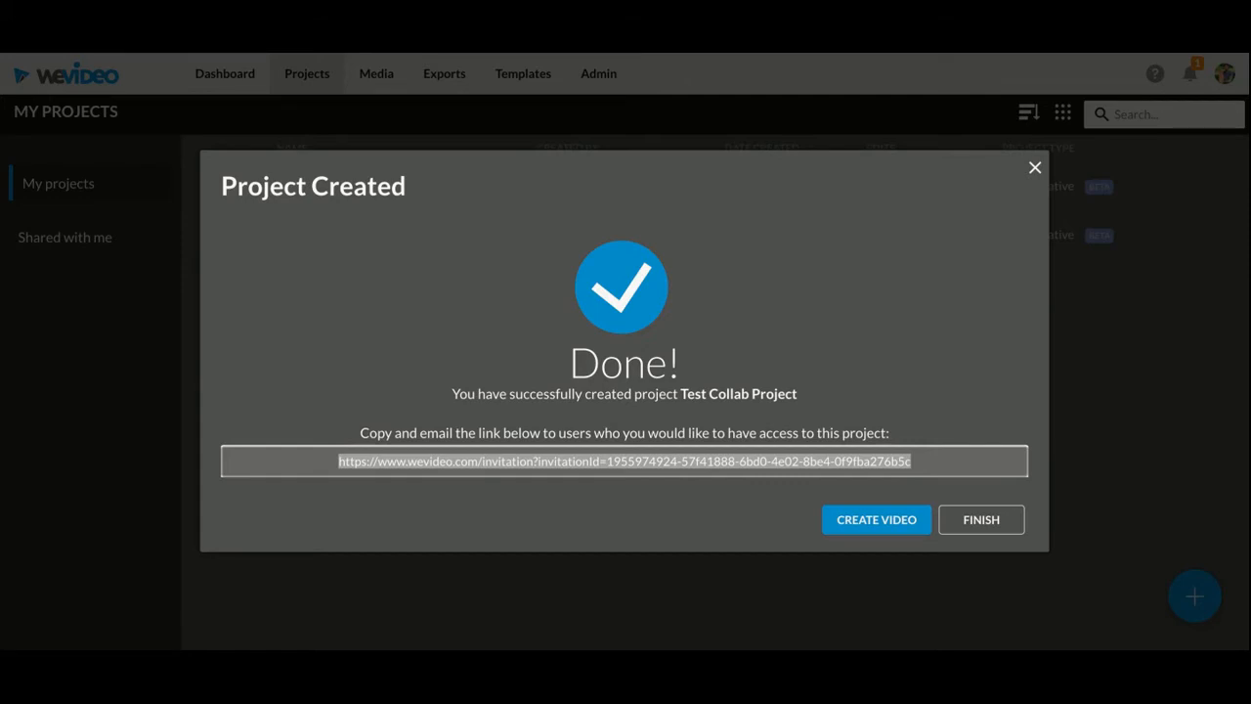
left_click(866, 520)
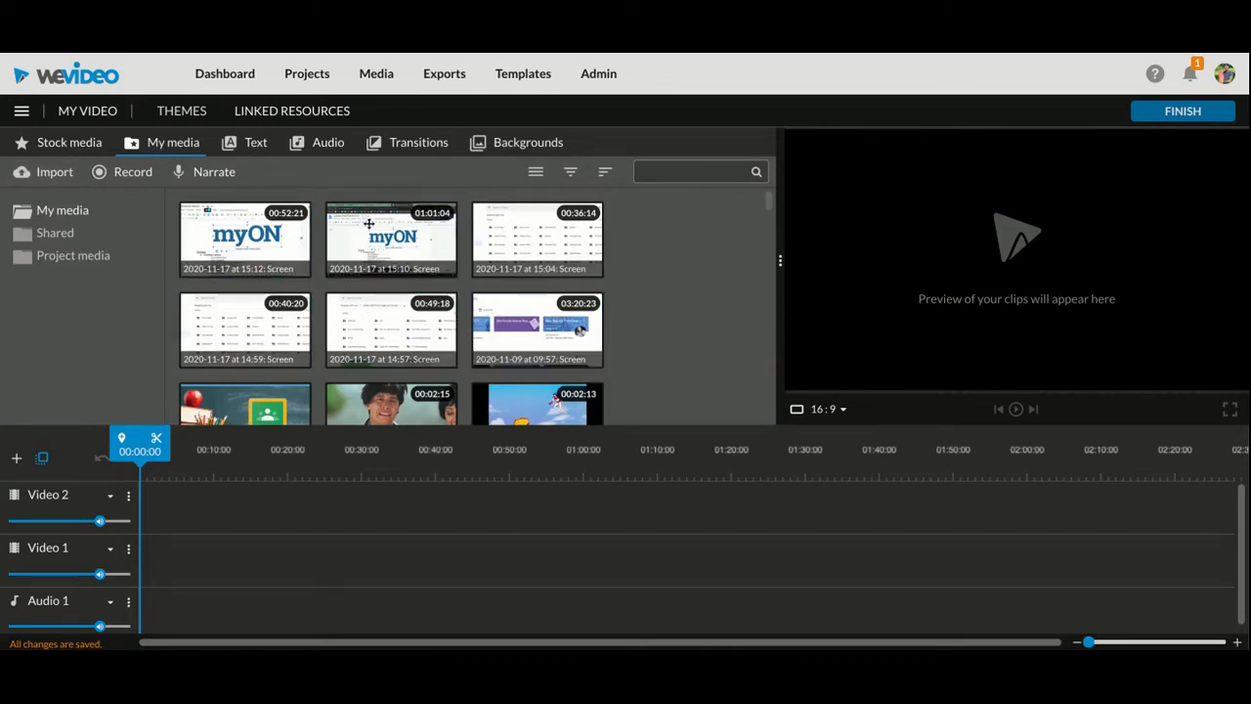
Try placing the 2020-11-17 at 15:12 screen clip on the Video 1 track, undo it and return the playhead to the start
scroll(539, 328, "down", 5)
scroll(539, 328, "down", 3)
scroll(391, 305, "up", 8)
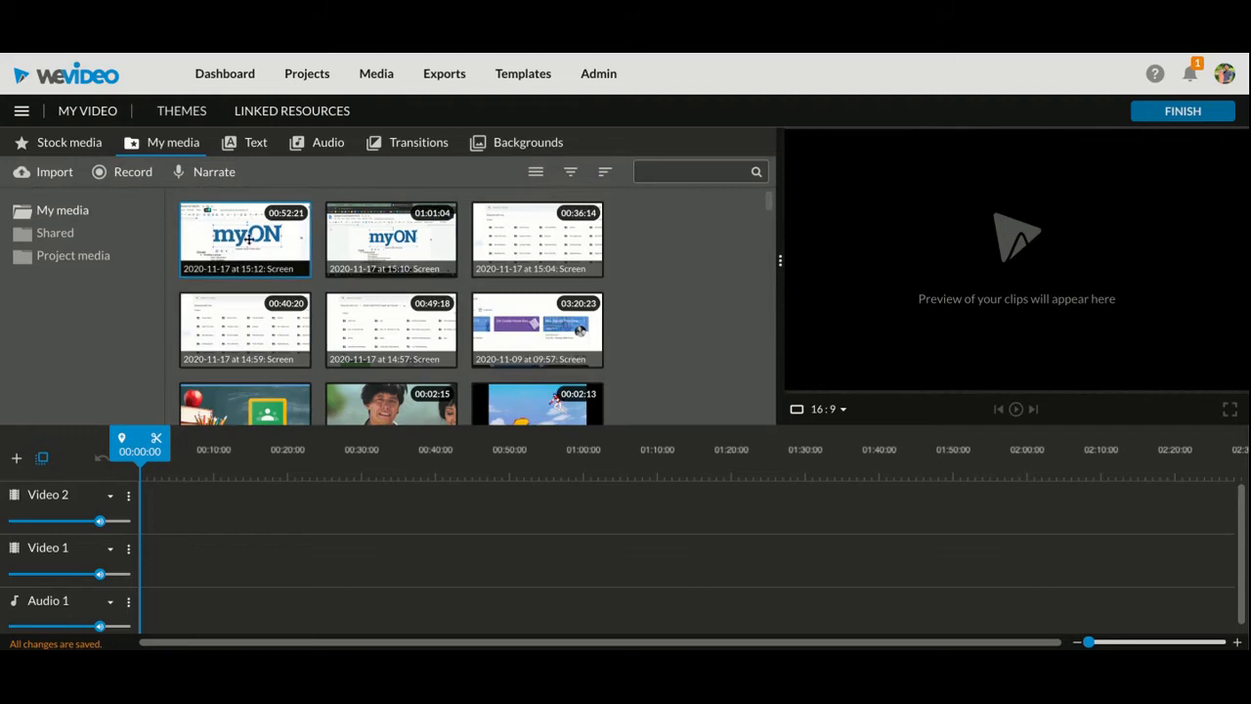
left_click_drag(248, 238, 244, 559)
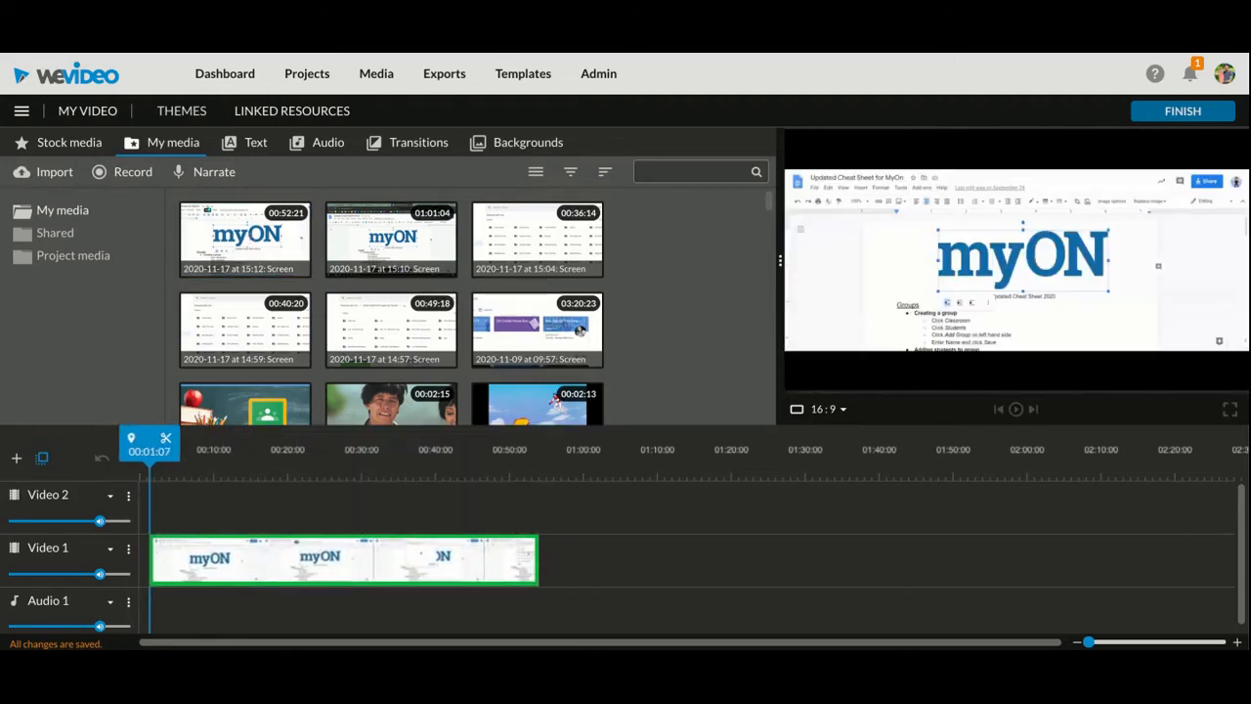
key("ctrl+z")
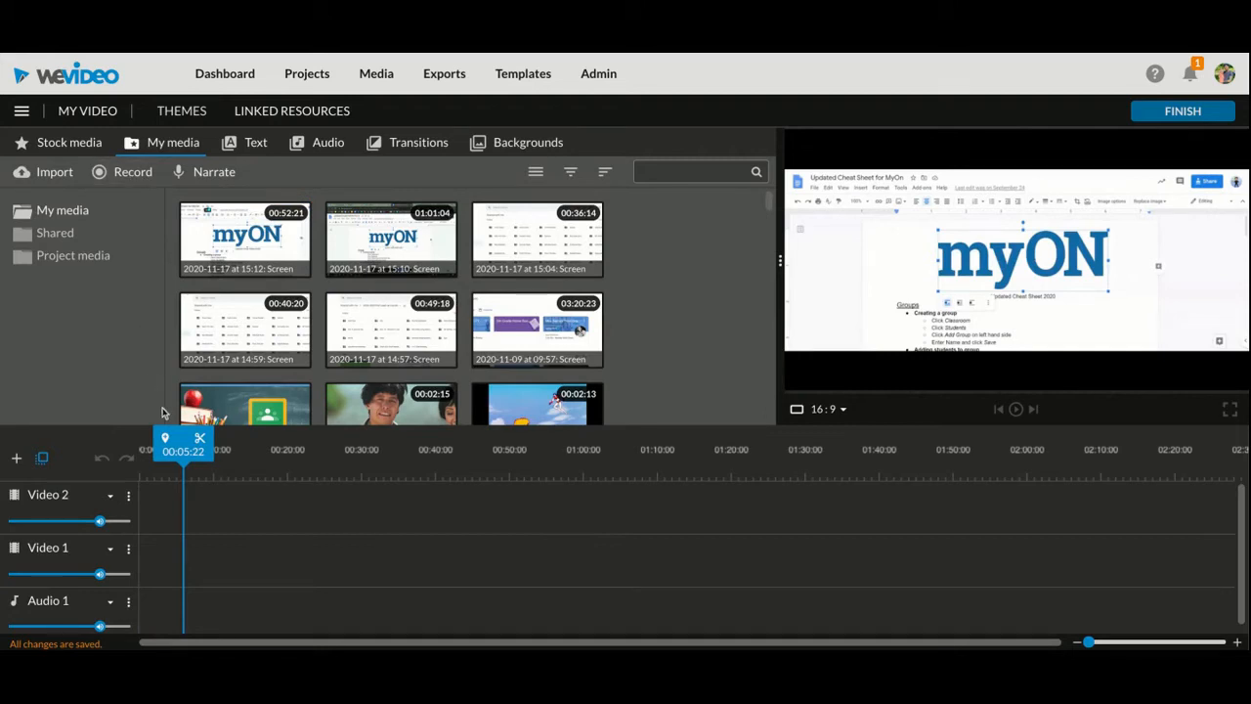
left_click_drag(186, 434, 141, 437)
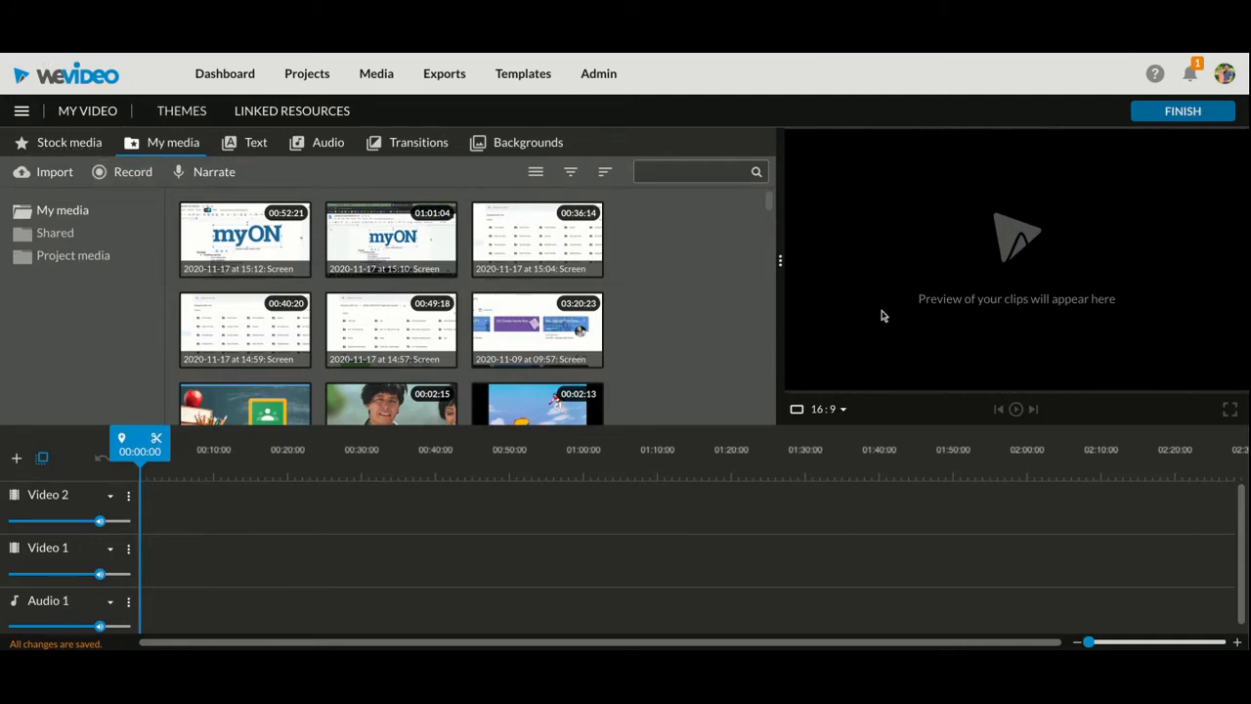
Try setting up a screen recording that uses the default internal microphone as its audio source
left_click(107, 186)
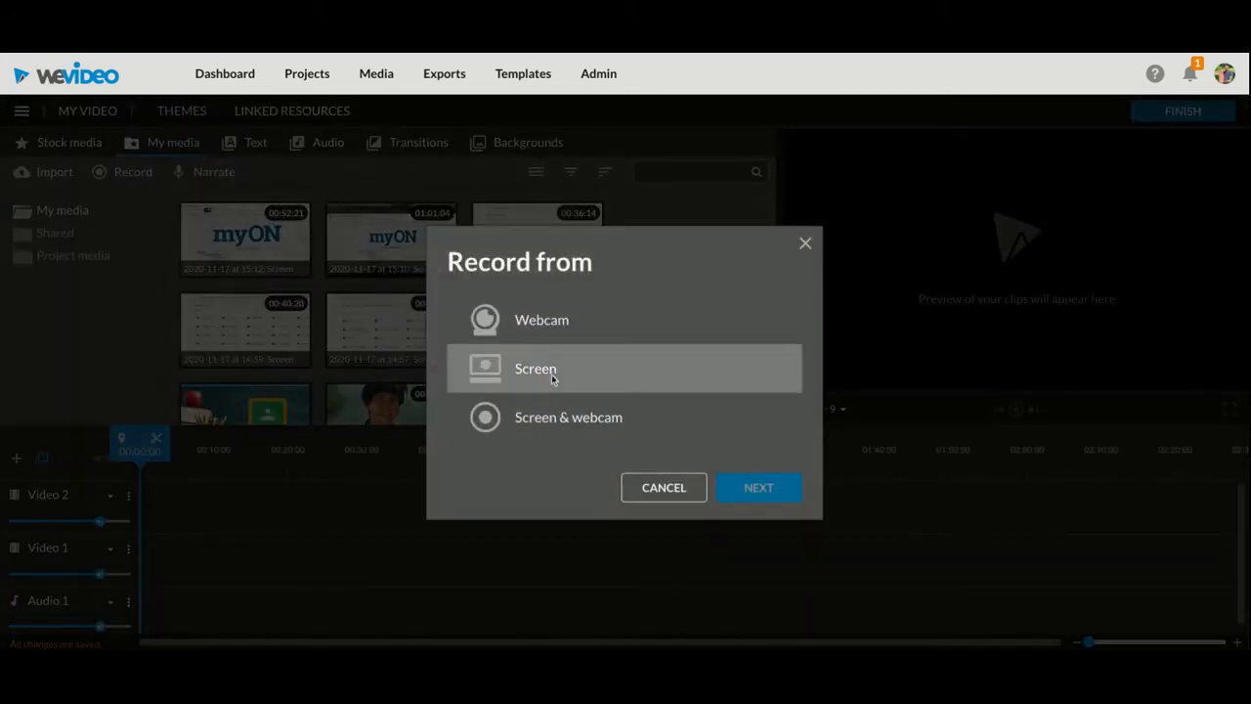
left_click(806, 245)
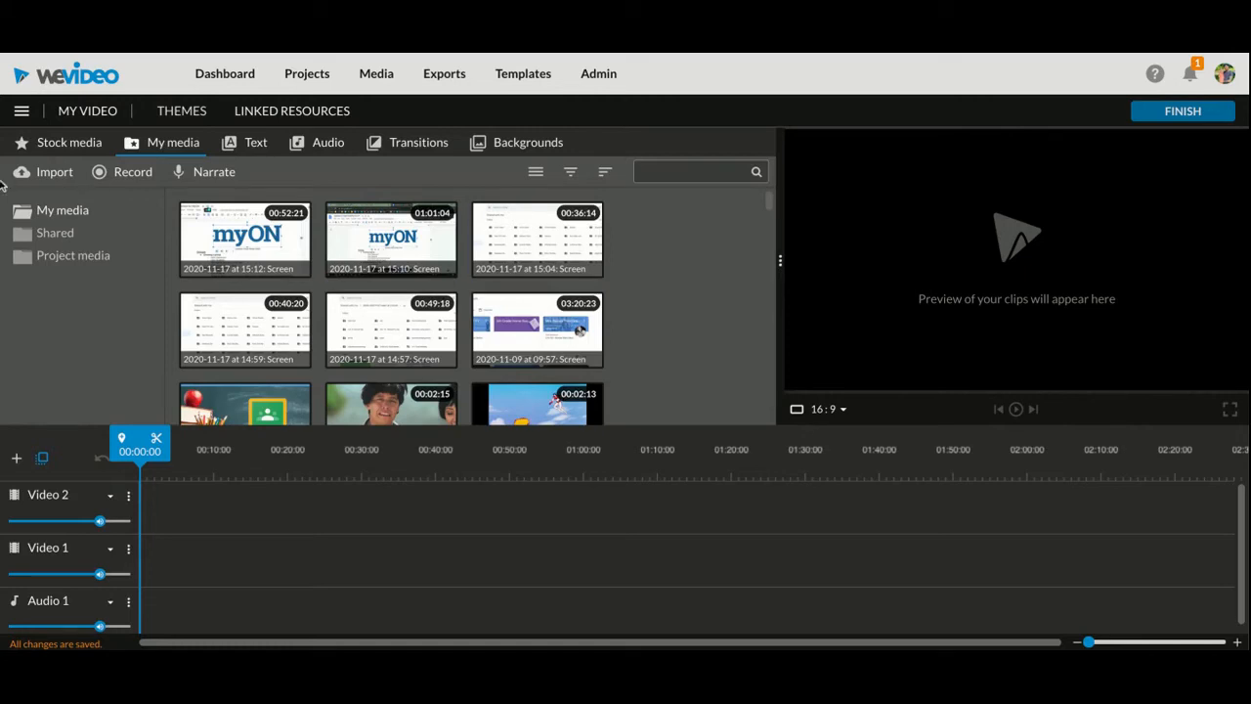
left_click(100, 174)
left_click(549, 383)
left_click(749, 489)
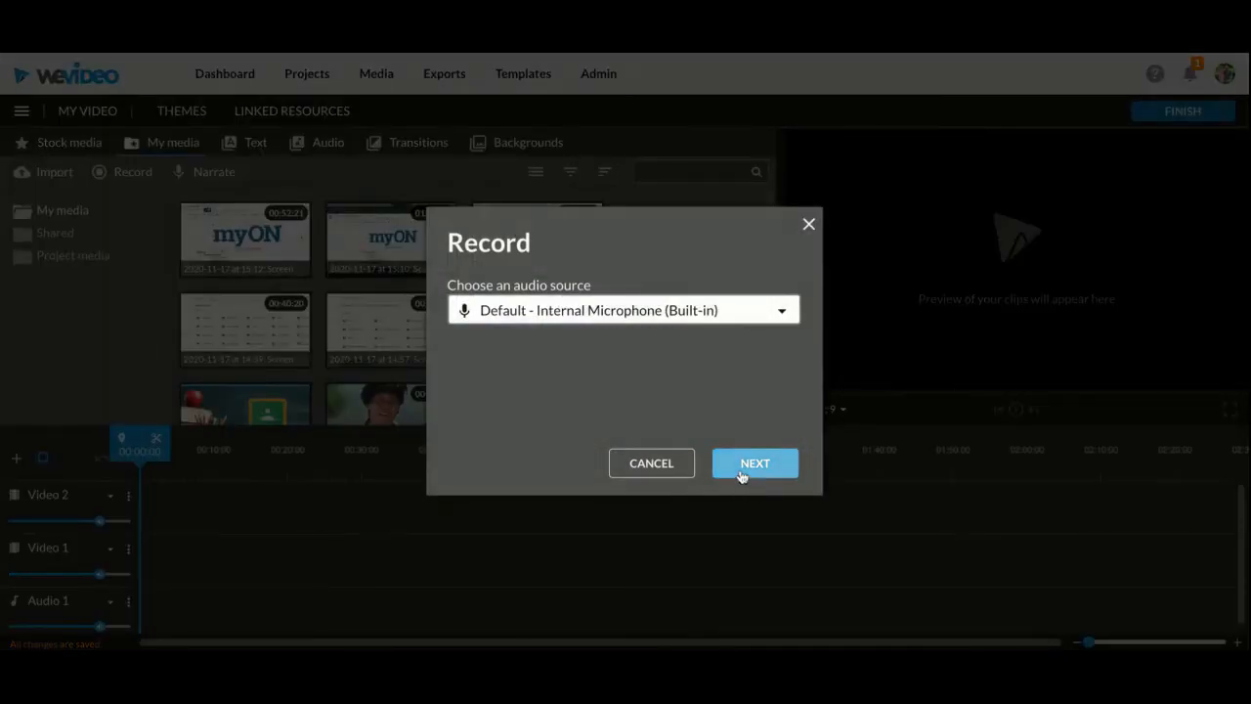
left_click(741, 473)
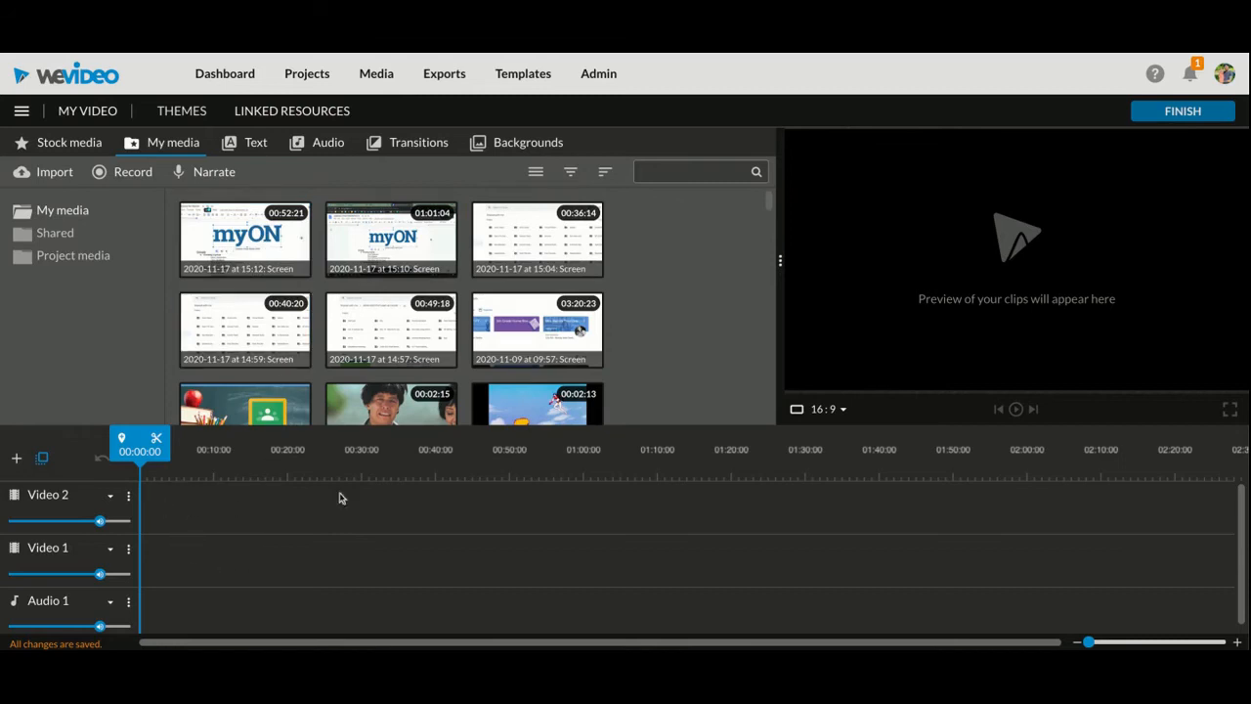
Place the 2020-11-17 at 15:12 screen clip at the start of Video 2 and trim its beginning to leave about 49 seconds
double_click(272, 254)
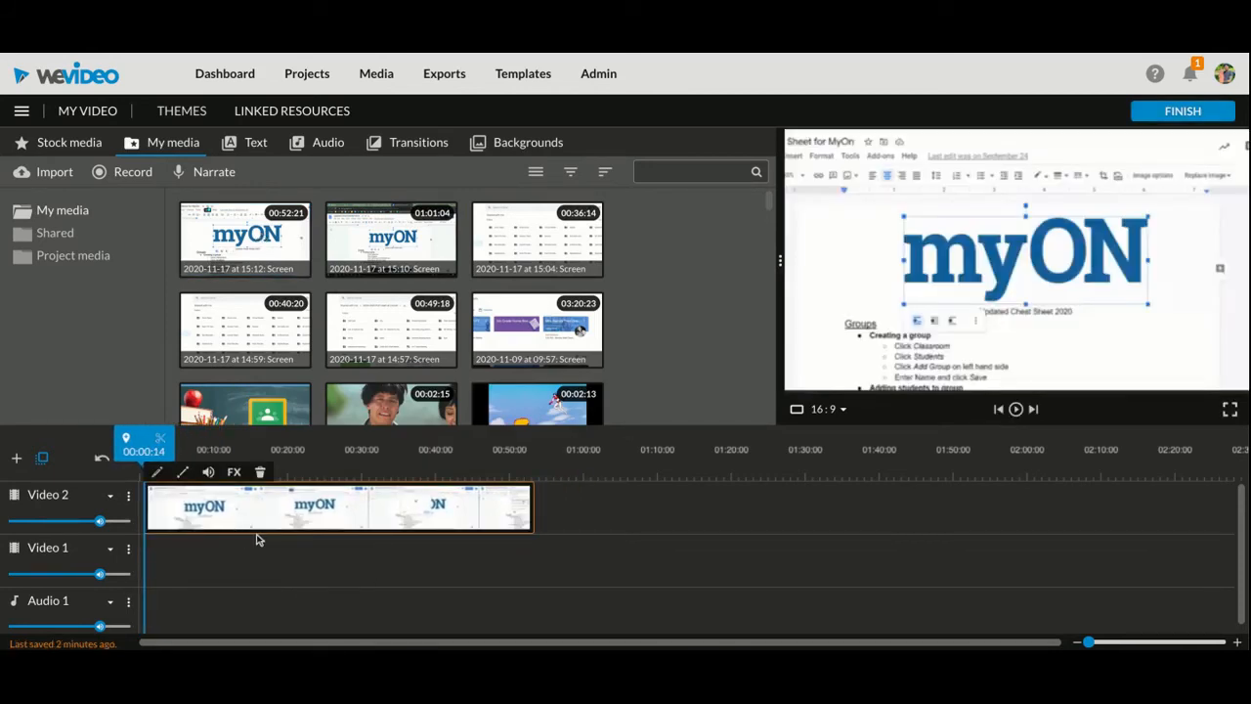
left_click_drag(286, 515, 285, 516)
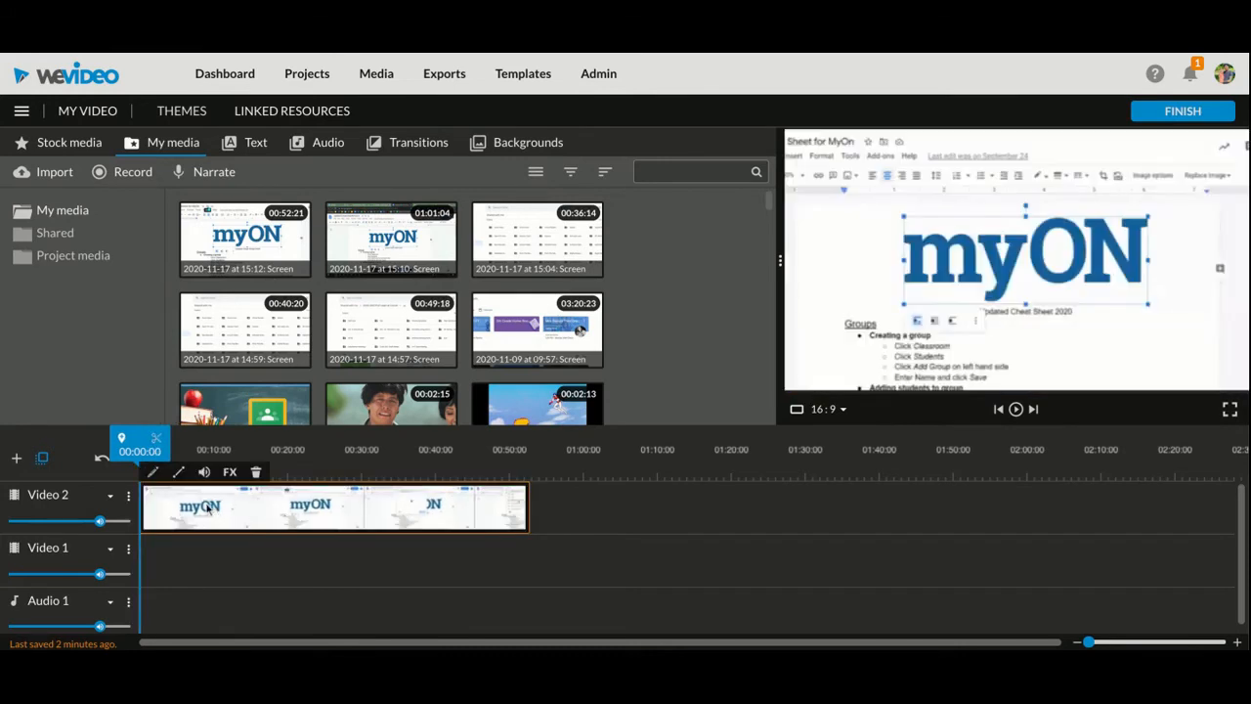
left_click_drag(145, 503, 168, 517)
left_click(146, 504)
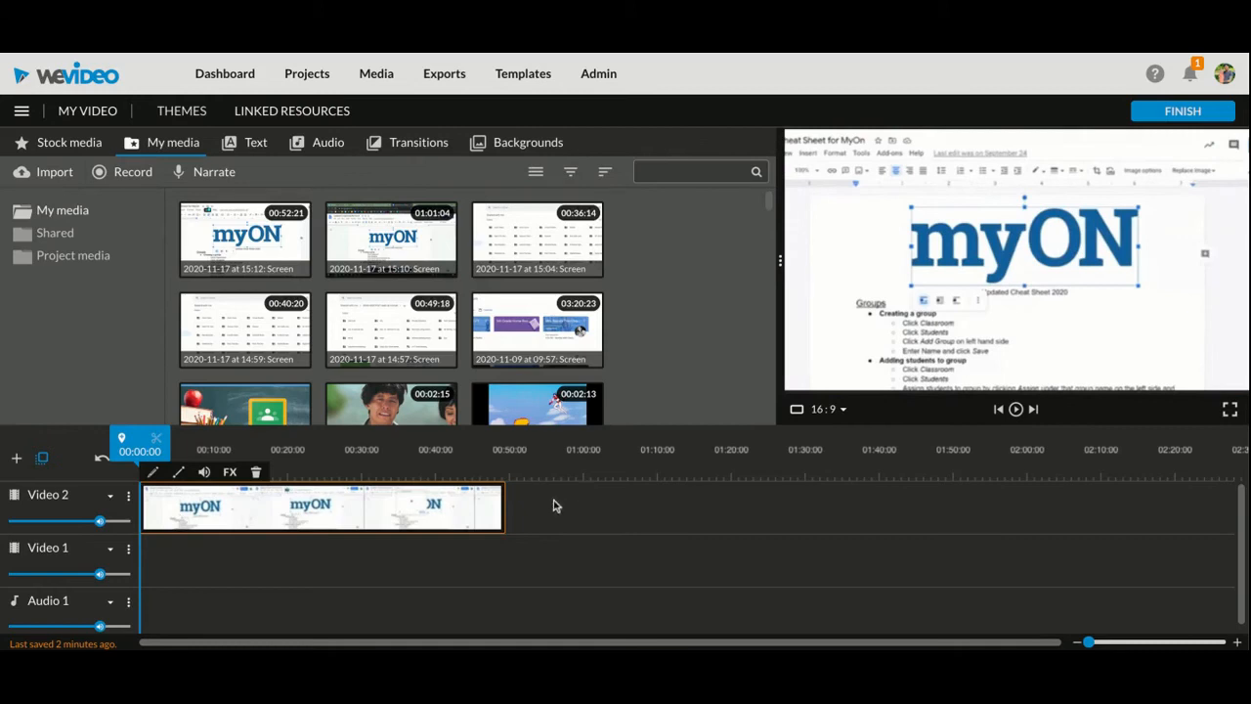
Open the clip for editing, fit its whole picture inside the frame and enlarge its scale to 1.08
double_click(353, 508)
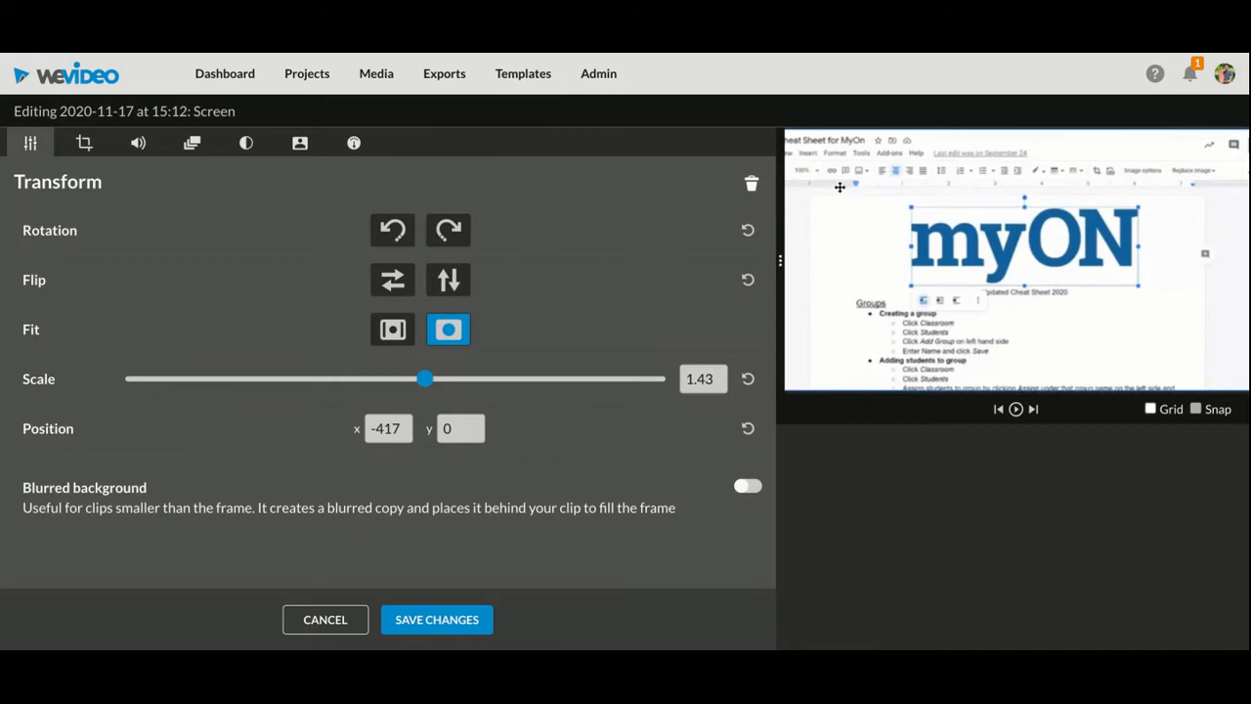
left_click(394, 332)
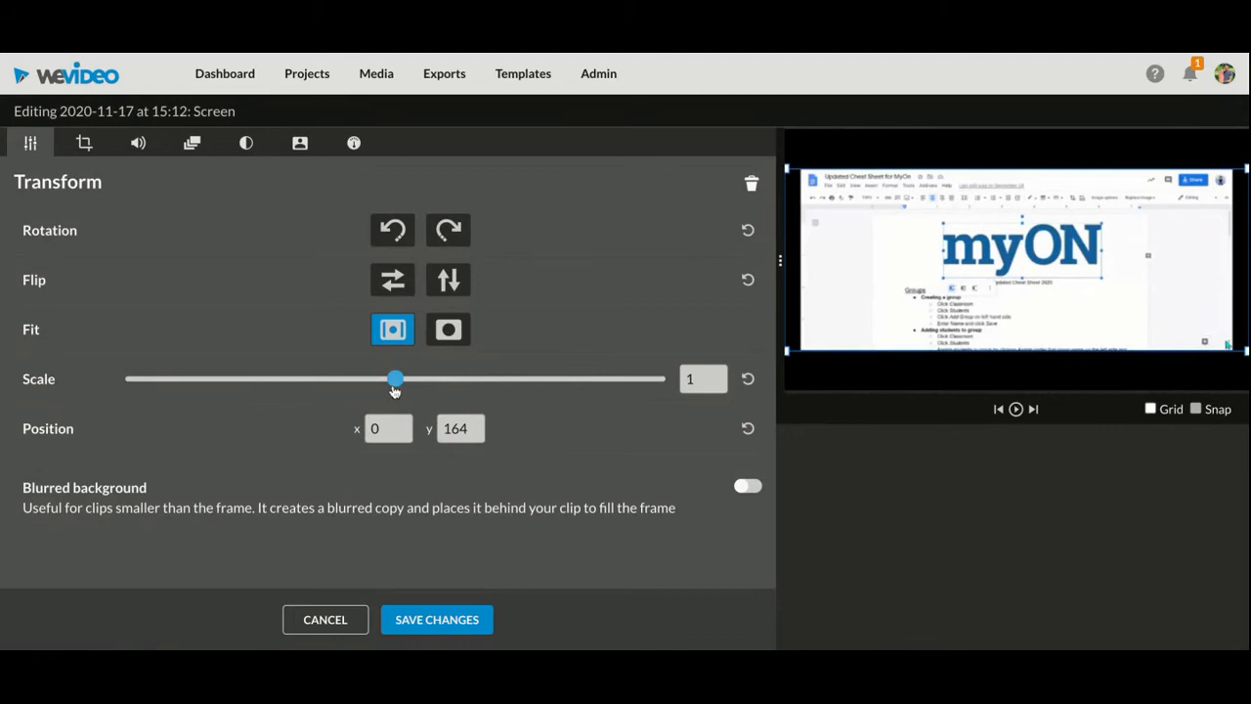
left_click_drag(394, 380, 400, 380)
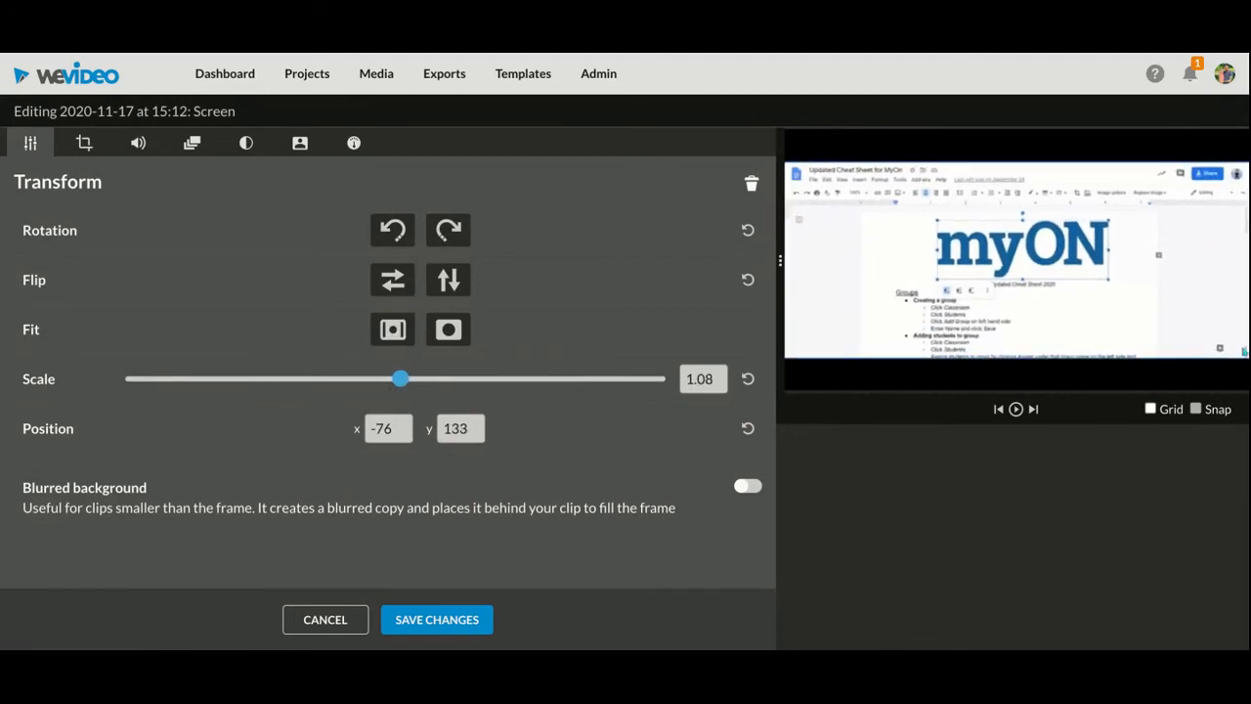
Crop the clip horizontally by 22 on its right side, keeping the left crop at 0
left_click(84, 143)
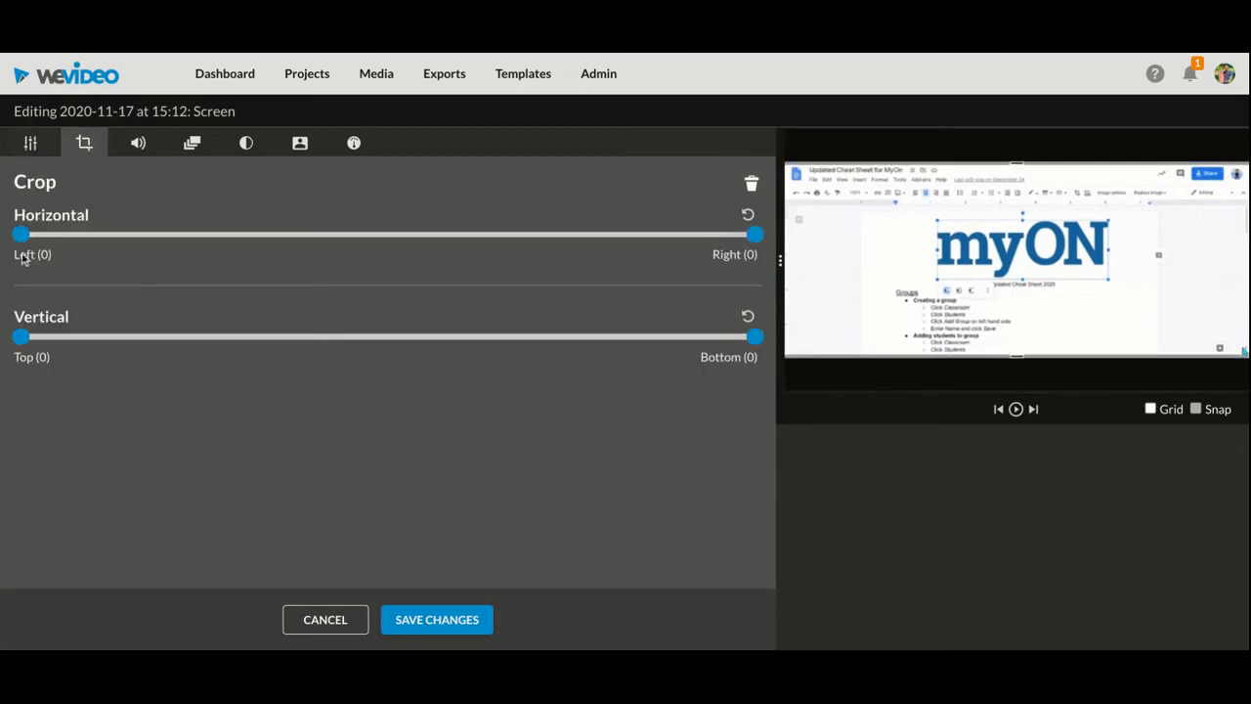
mouse_move(21, 235)
left_mouse_down()
mouse_move(84, 234)
mouse_move(21, 235)
left_mouse_up()
mouse_move(755, 235)
left_mouse_down()
mouse_move(696, 235)
mouse_move(760, 244)
mouse_move(745, 237)
left_mouse_up()
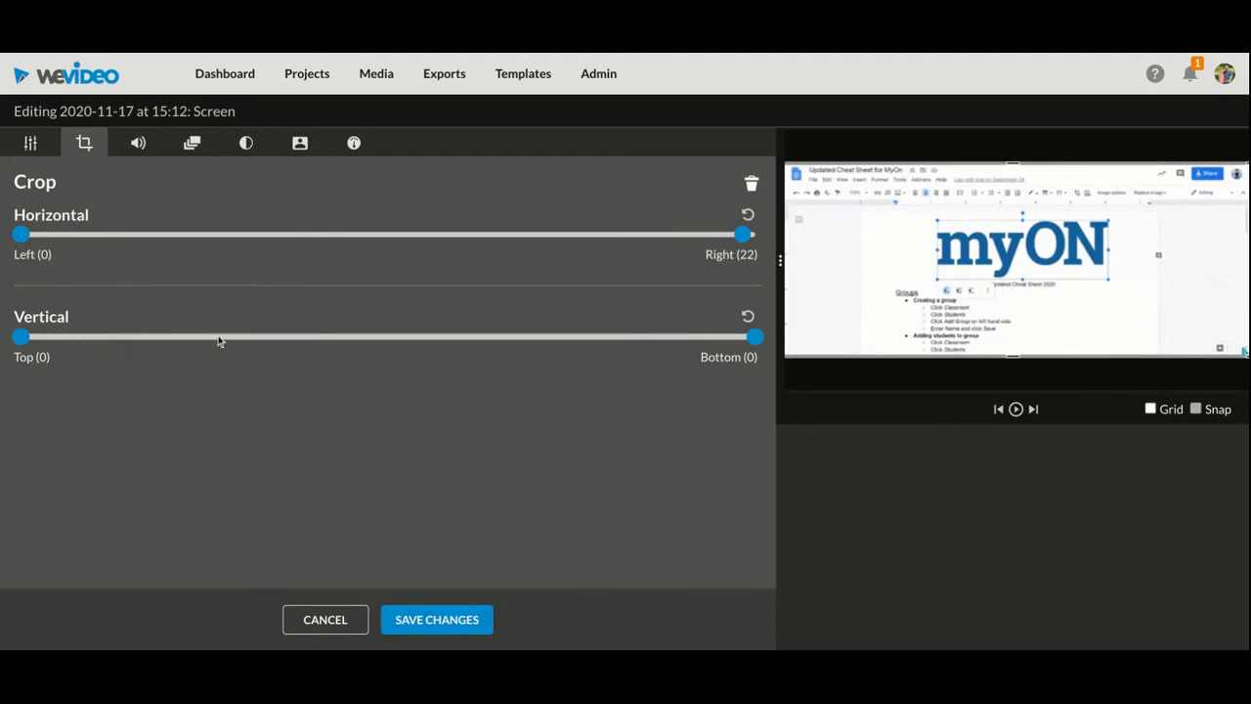
Lower the clip's audio level slightly in the volume settings
left_click(134, 154)
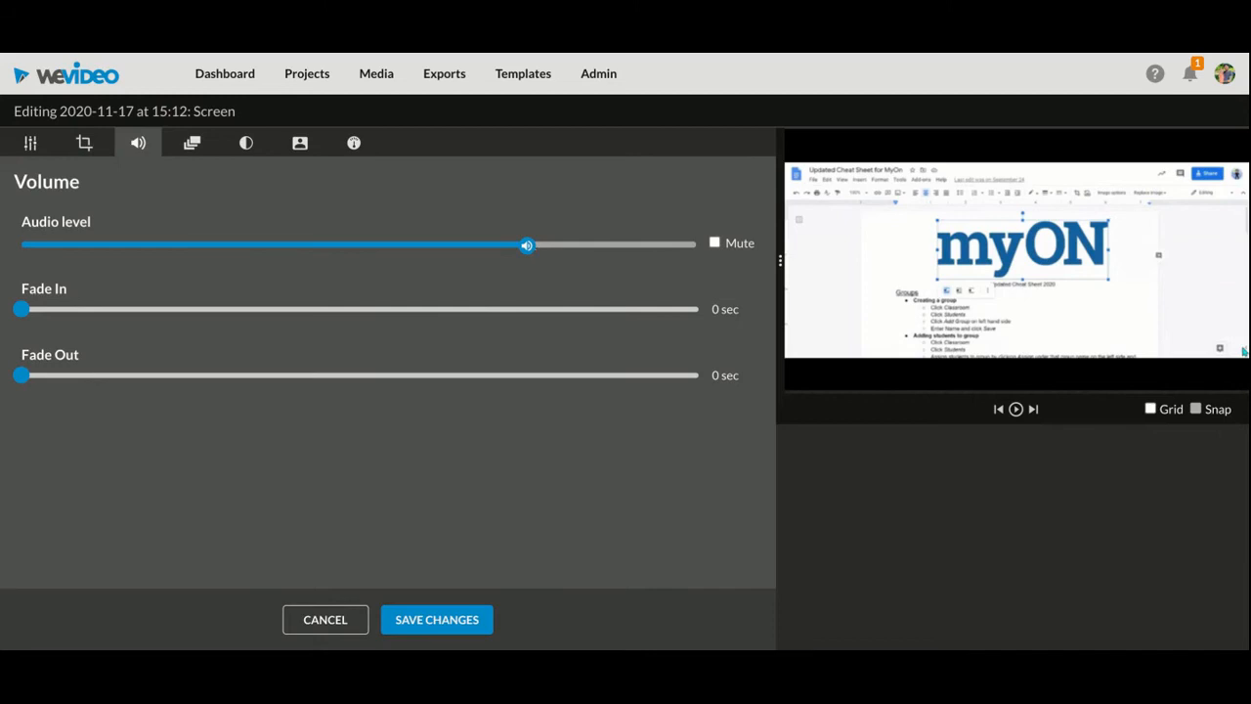
mouse_move(528, 246)
mouse_move(528, 246)
left_mouse_down()
mouse_move(582, 245)
mouse_move(486, 246)
mouse_move(522, 245)
left_mouse_up()
Try the Fade option in the clip's animation settings, turn it off again and save the clip's changes
left_click(176, 151)
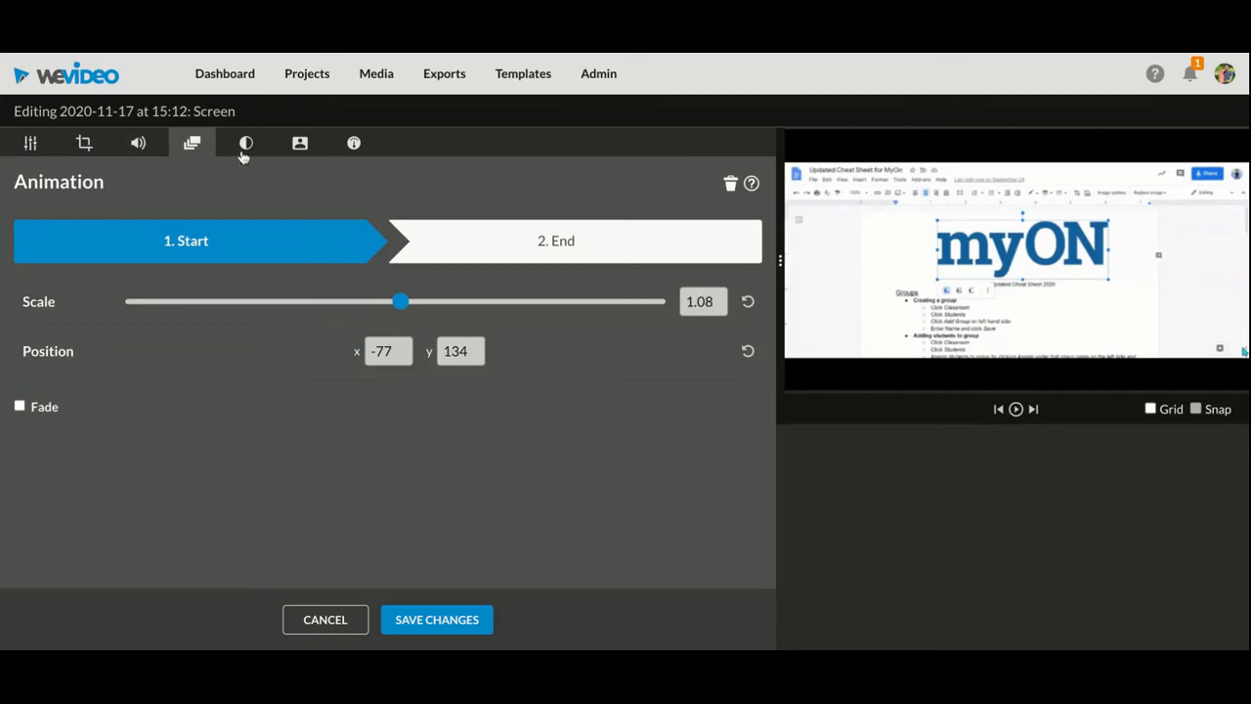
left_click(20, 407)
left_click(20, 408)
left_click(396, 621)
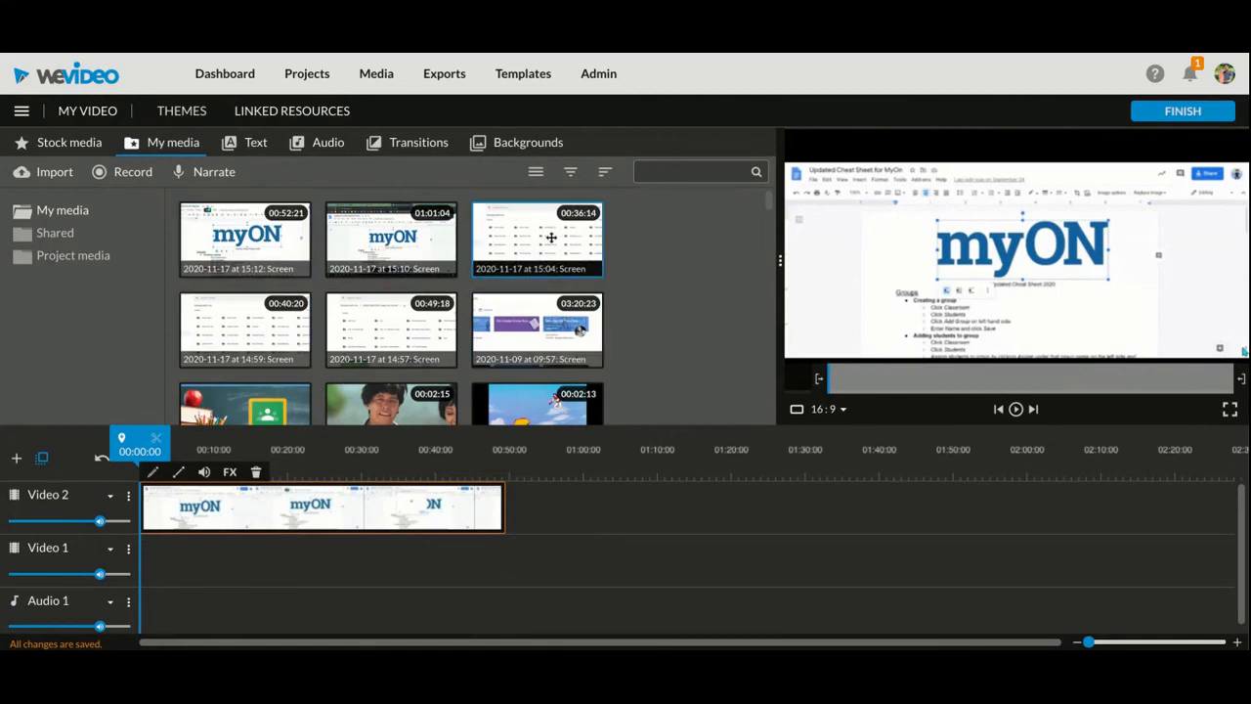
Add the 2020-11-17 at 15:04 and 14:57 screen clips one after another behind the first clip on Video 2
left_click_drag(551, 238, 533, 509)
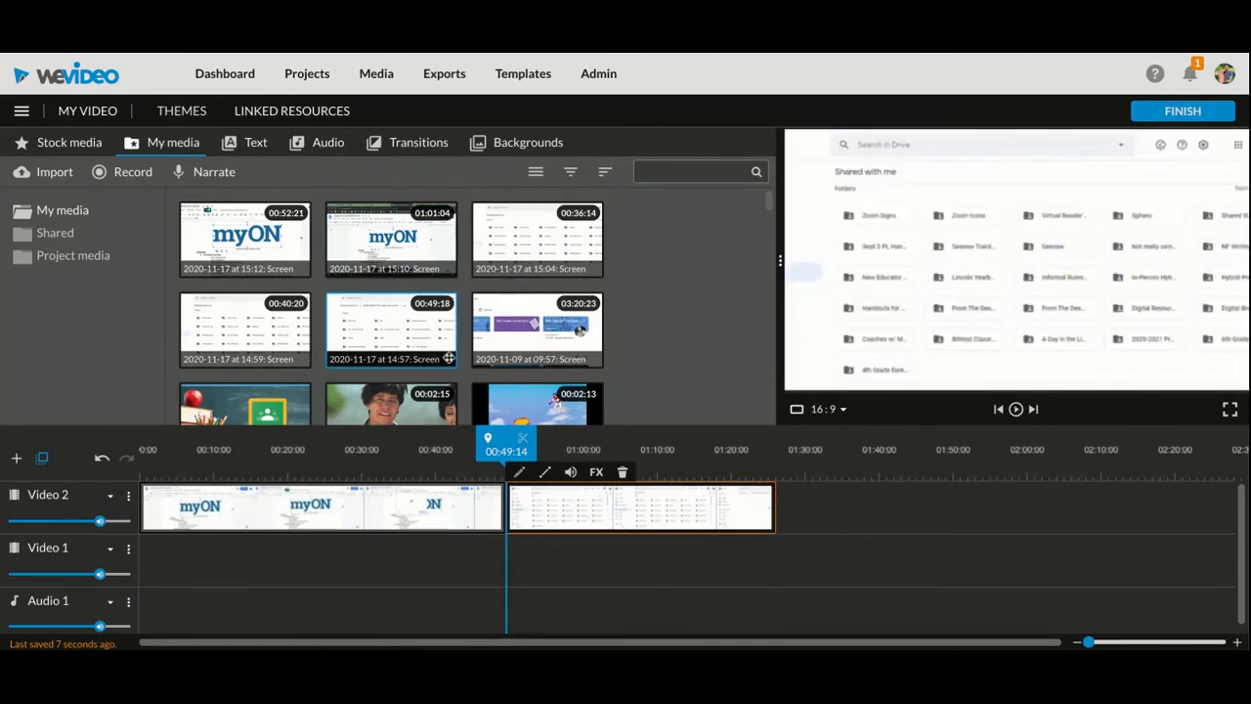
left_click(427, 341)
left_click_drag(427, 341, 453, 437)
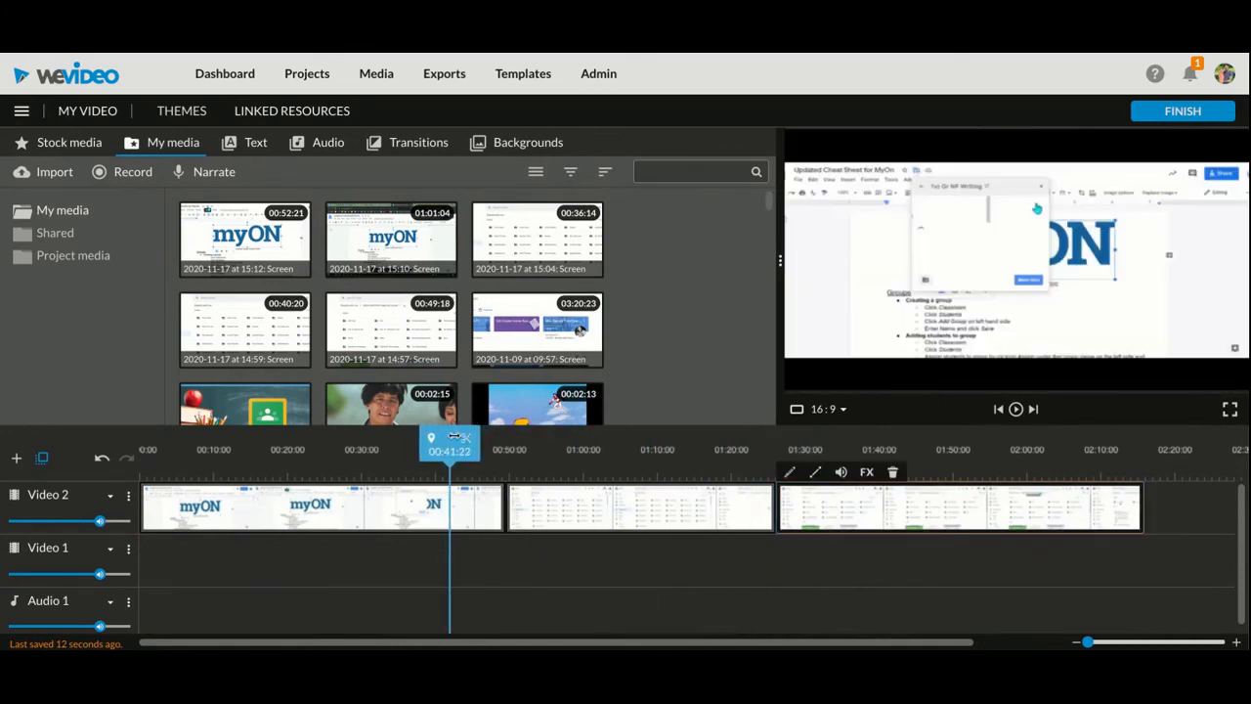
Preview the end of the first clip on Video 2 and its changeover to the second clip
left_click(1017, 410)
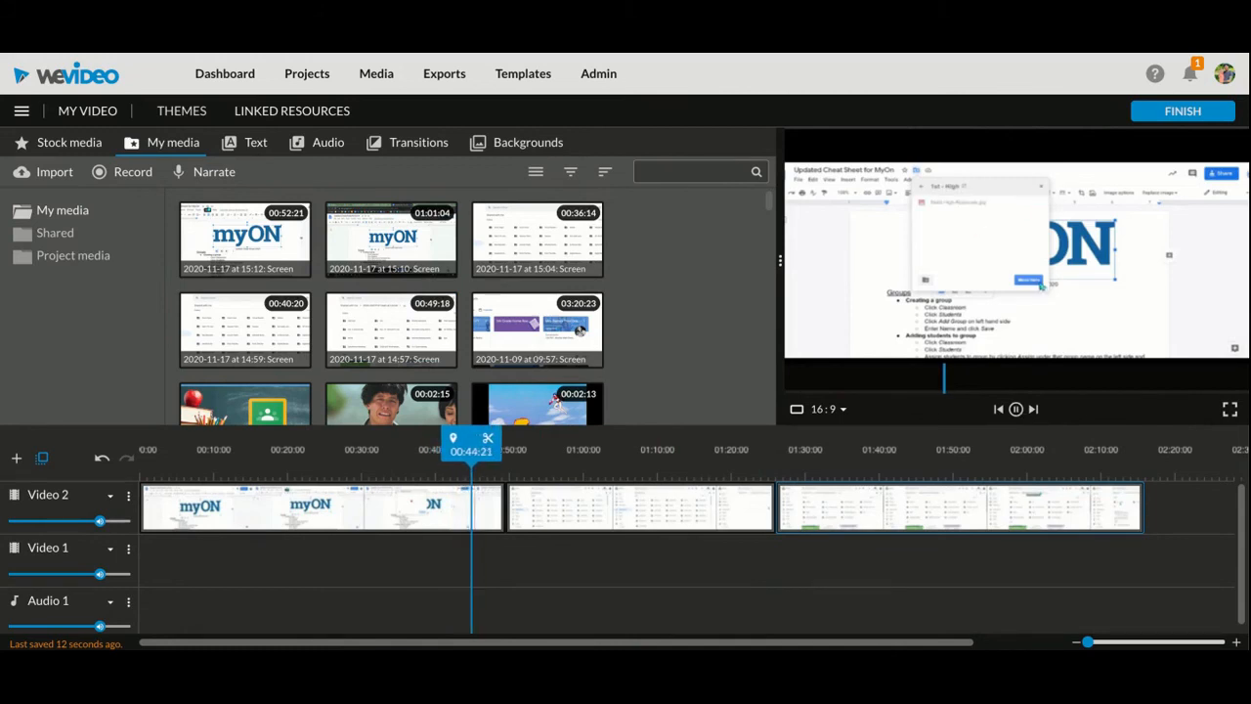
left_click(1017, 410)
left_click_drag(451, 432, 470, 431)
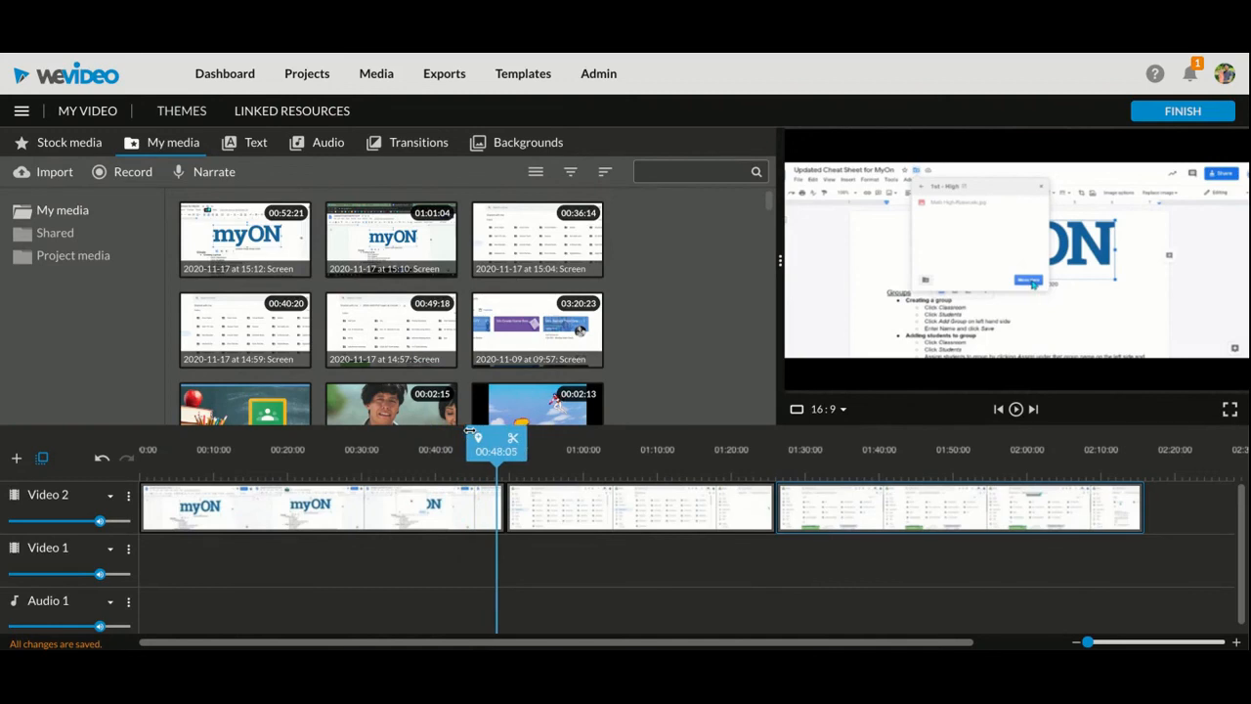
left_click(1016, 409)
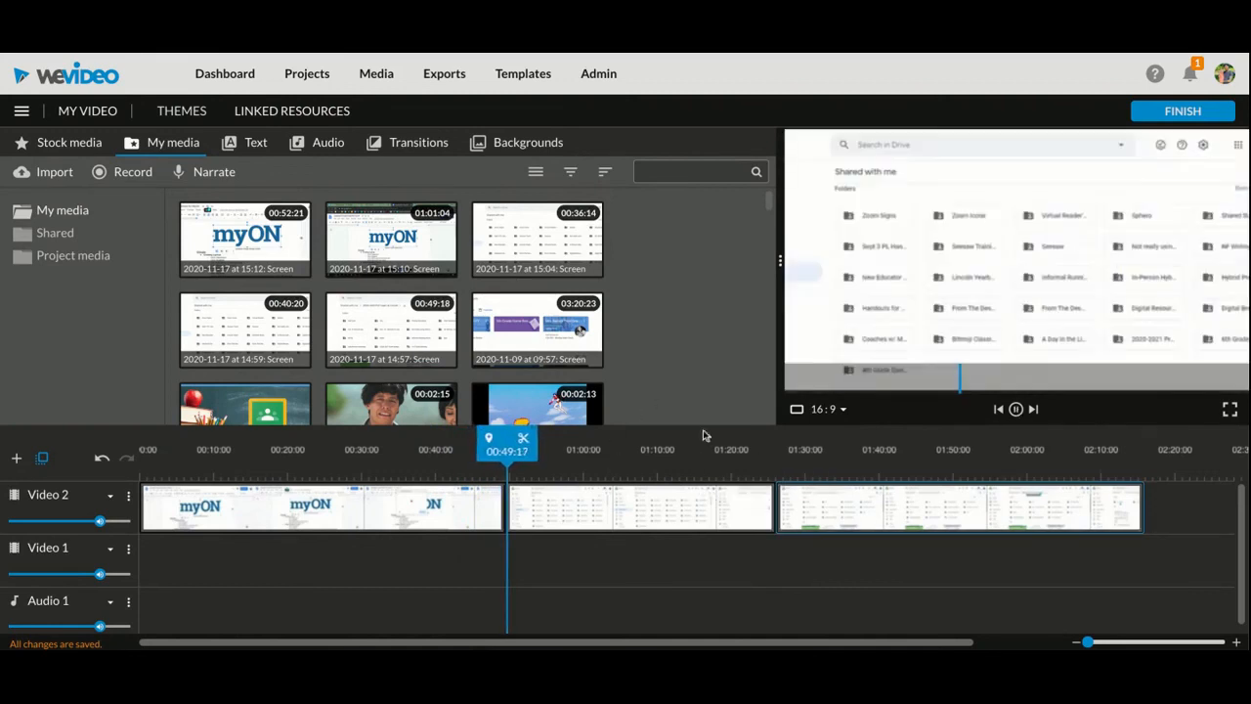
left_click(1016, 409)
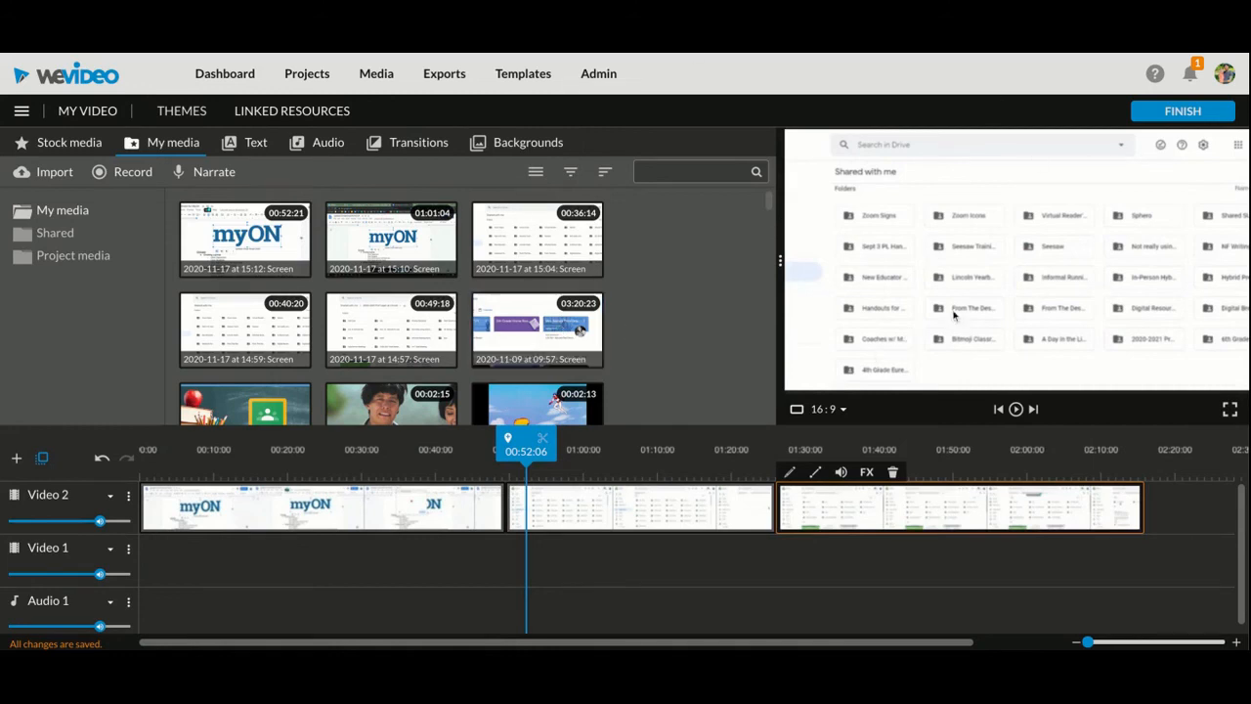
Finish the project and export it as a video titled Test in HD 1280x720, adding Google Drive as a destination
left_click(1172, 118)
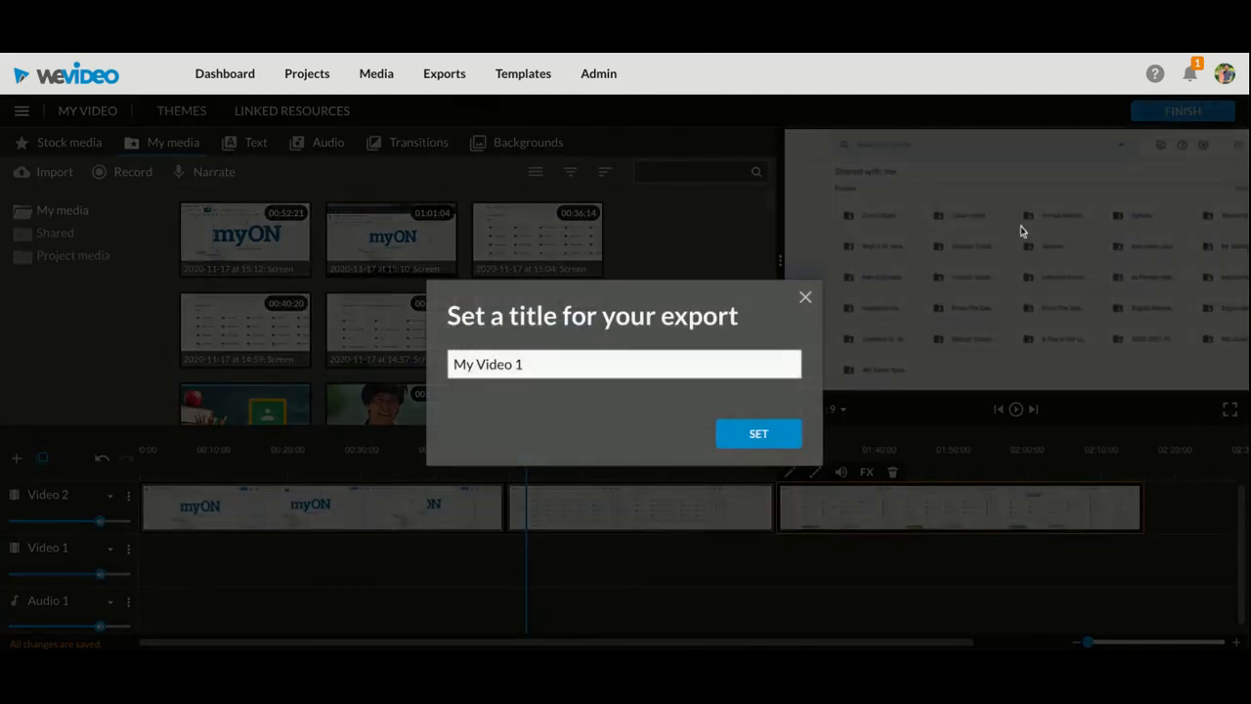
triple_click(590, 372)
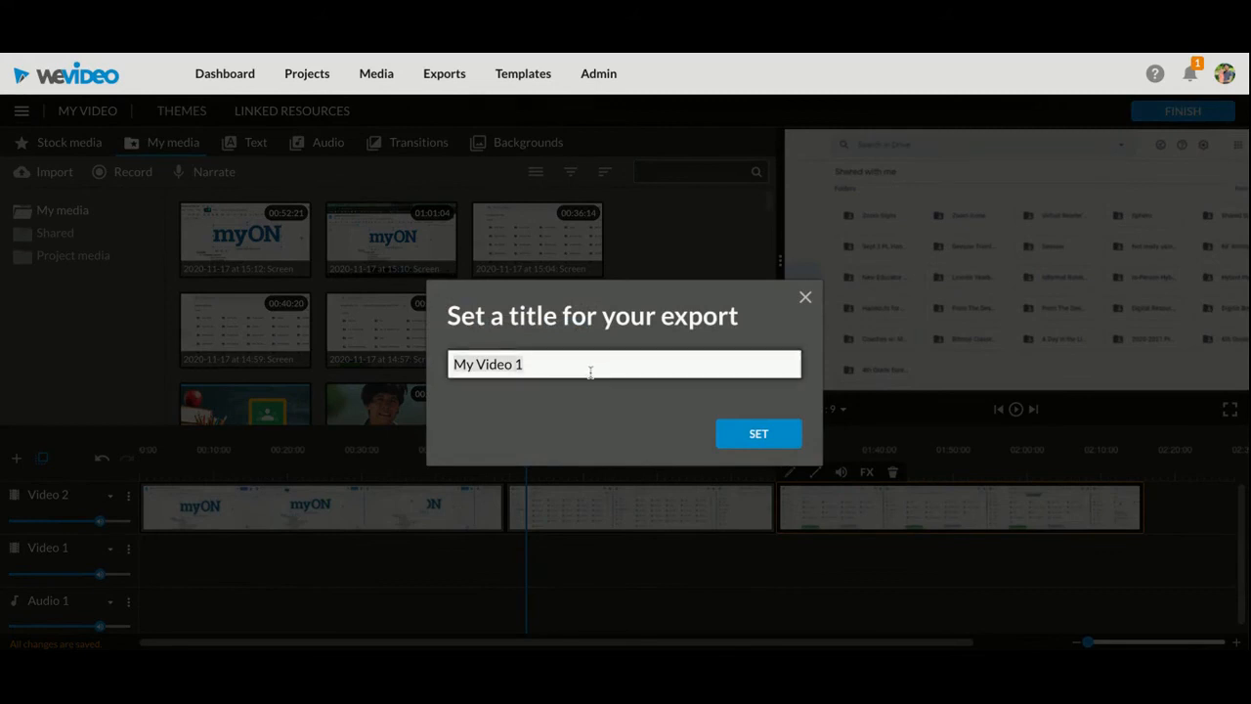
type("Te")
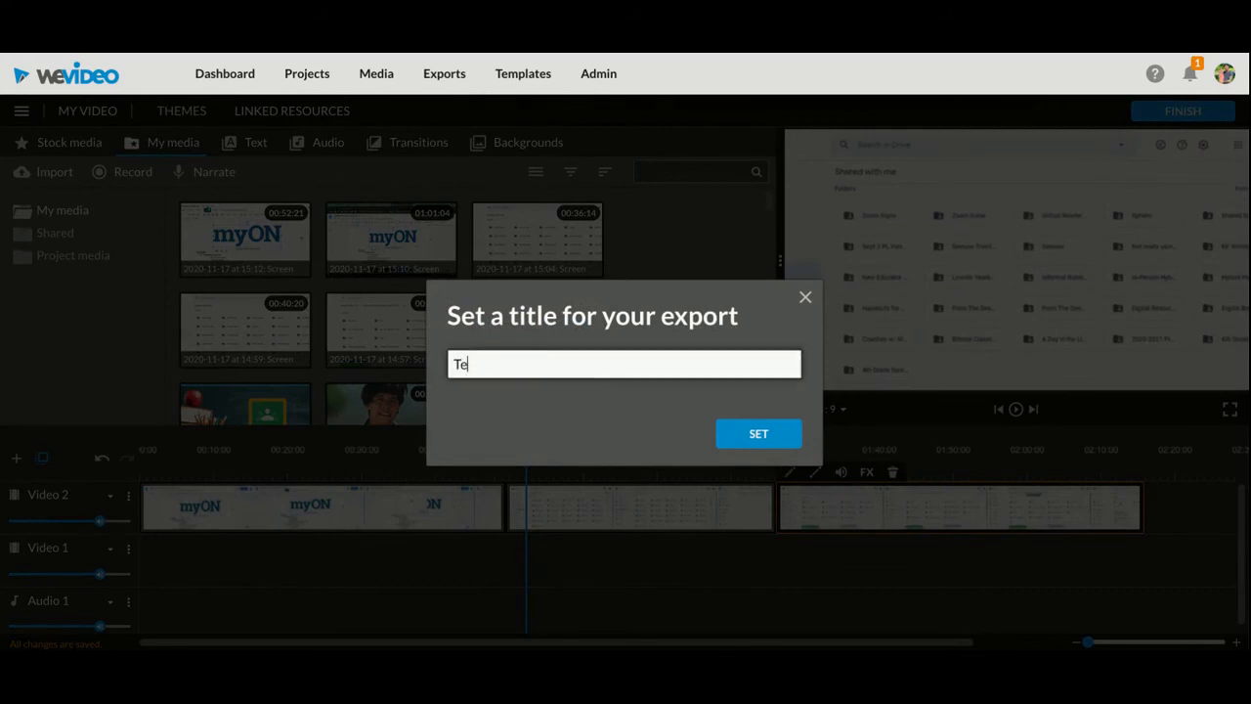
left_click(763, 435)
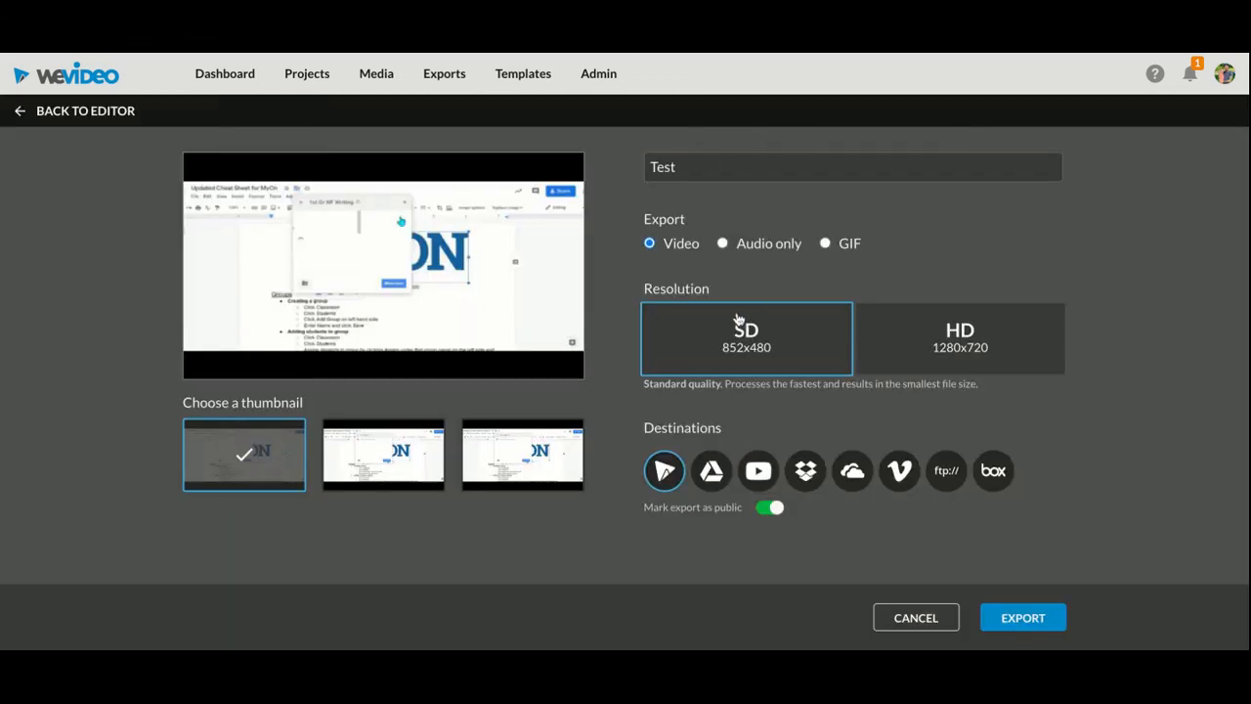
left_click(962, 340)
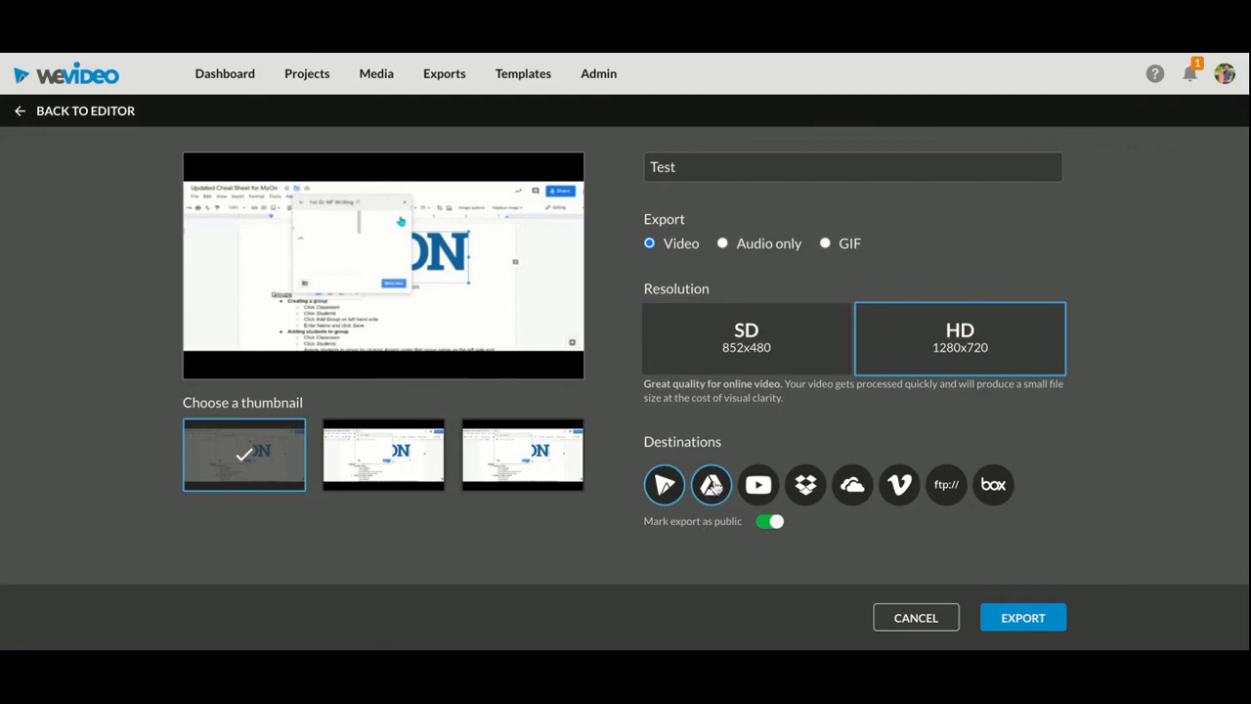
left_click(1013, 620)
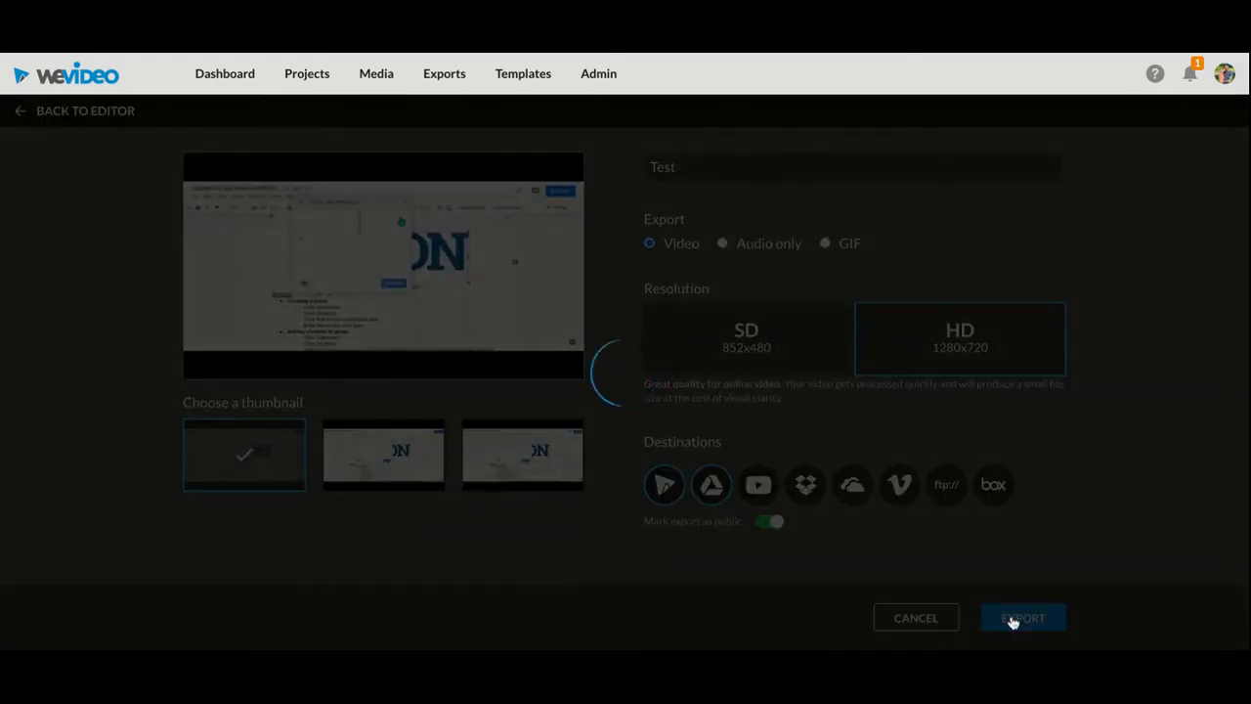